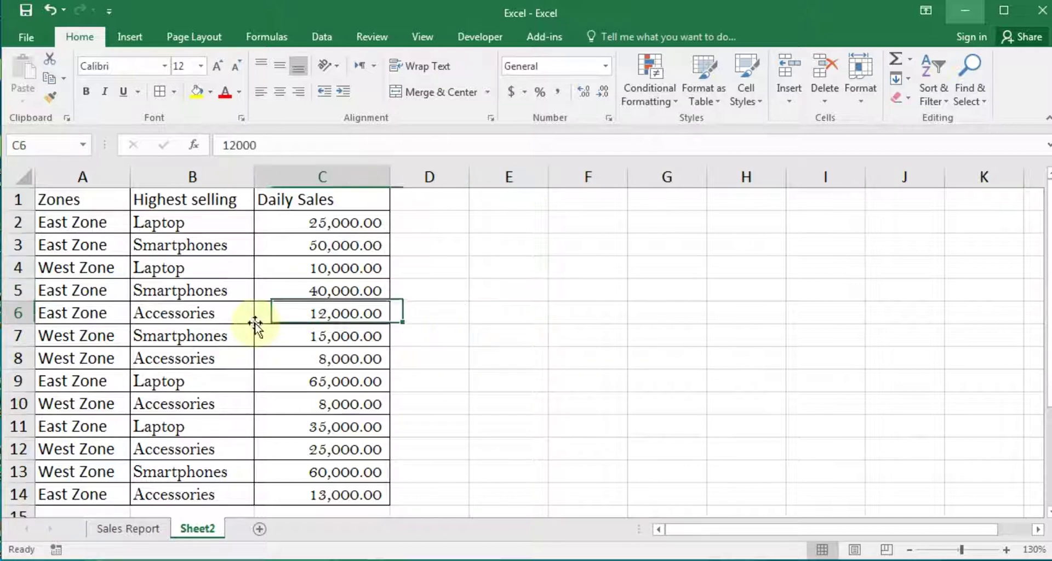
Examine the sales table in A1:C14, including its zones, highest-selling products and daily sales figures
click(81, 198)
drag(81, 198, 340, 494)
click(188, 335)
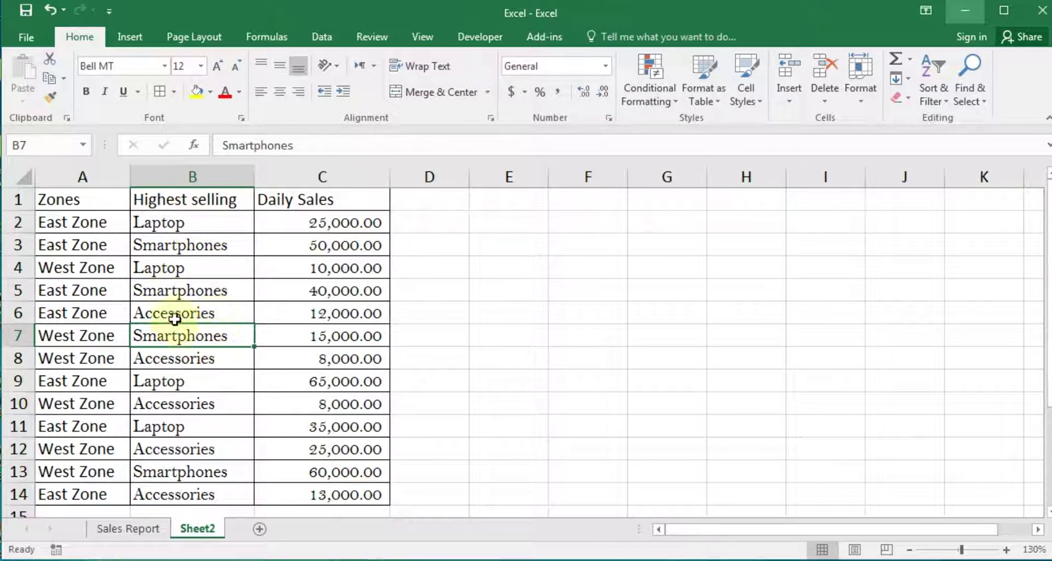
click(101, 221)
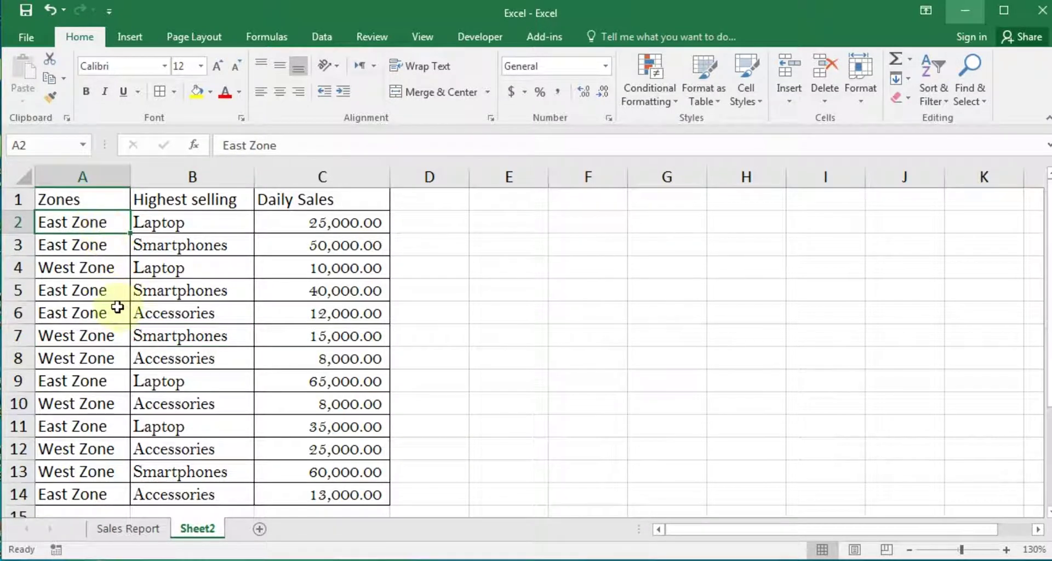
click(89, 266)
drag(329, 223, 345, 495)
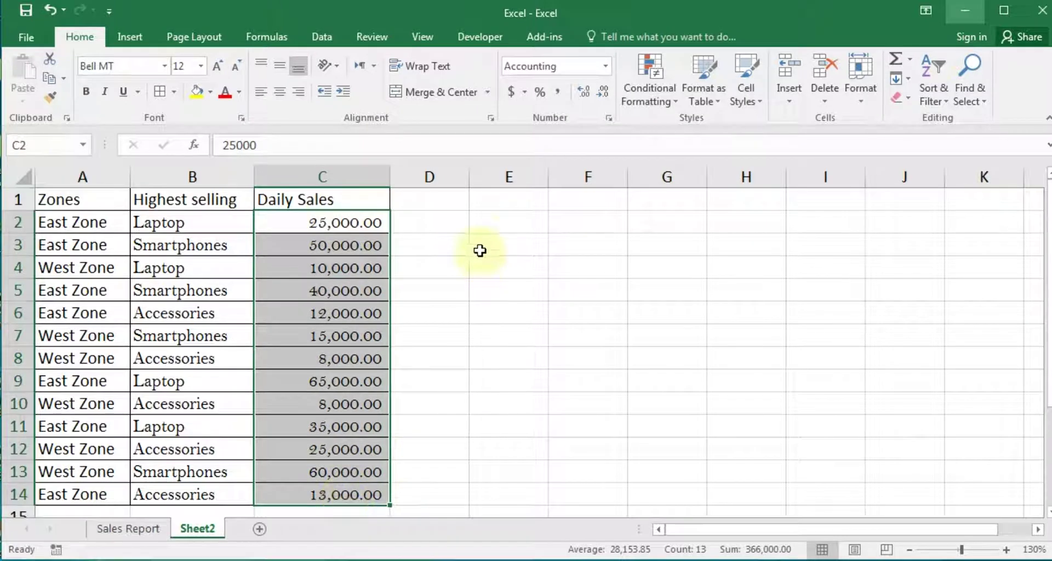
drag(345, 223, 345, 496)
Total all the daily sales in cell E2 with the formula =SUM(C2:C14)
click(525, 221)
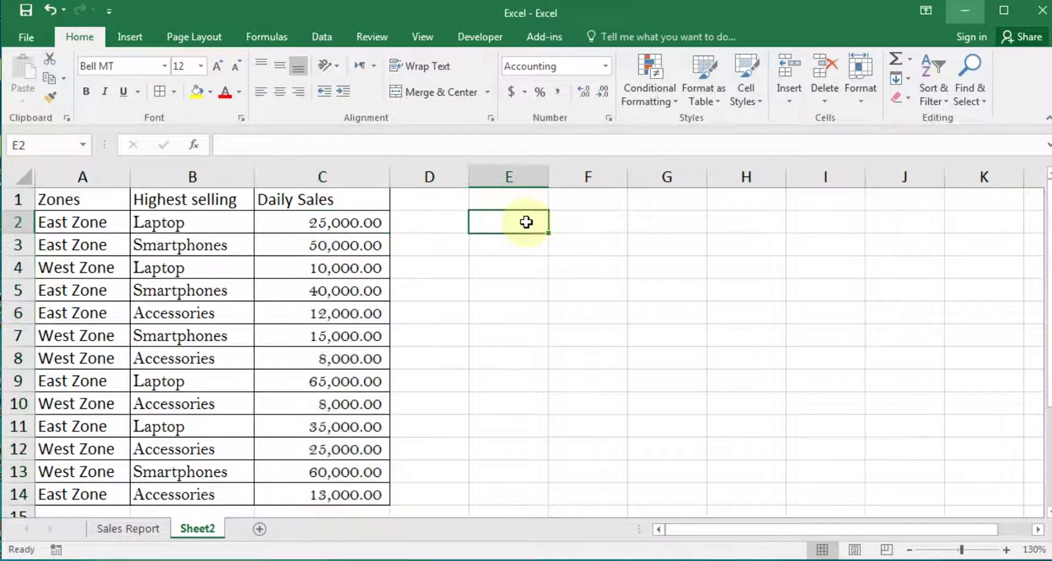
text(=sum)
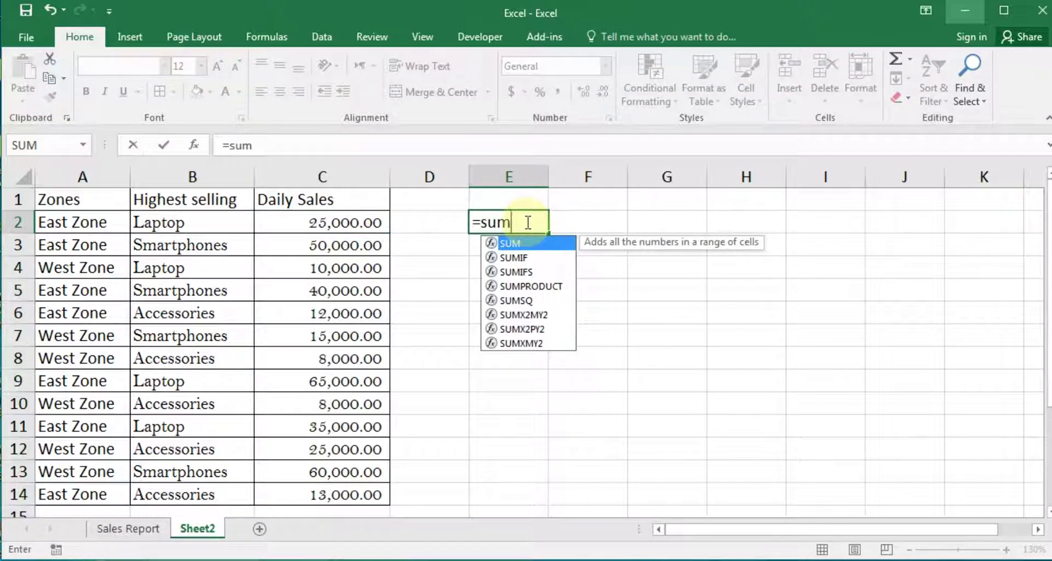
key(Tab)
drag(332, 222, 331, 497)
text())
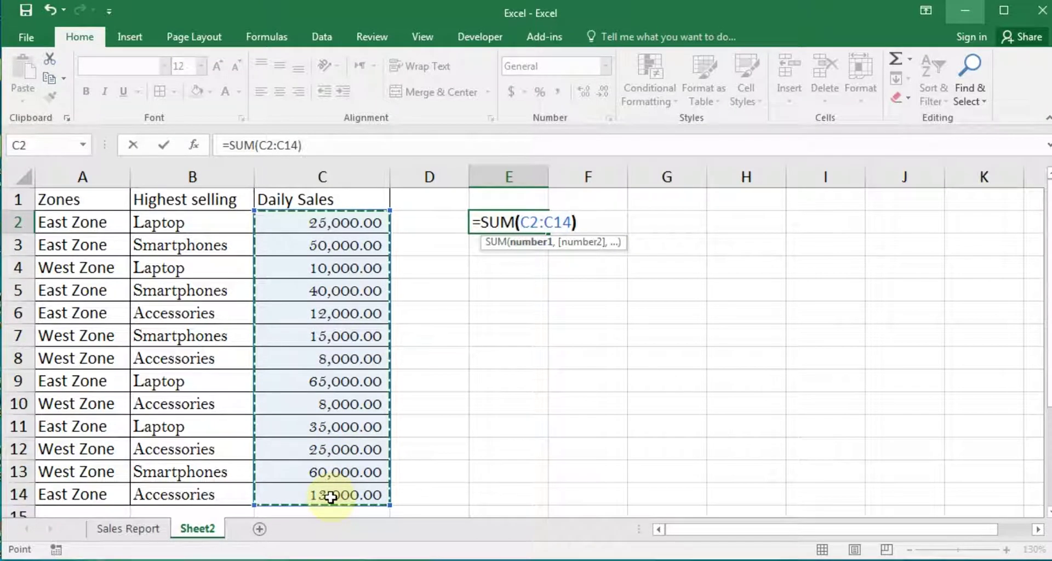
key(Return)
key(Up)
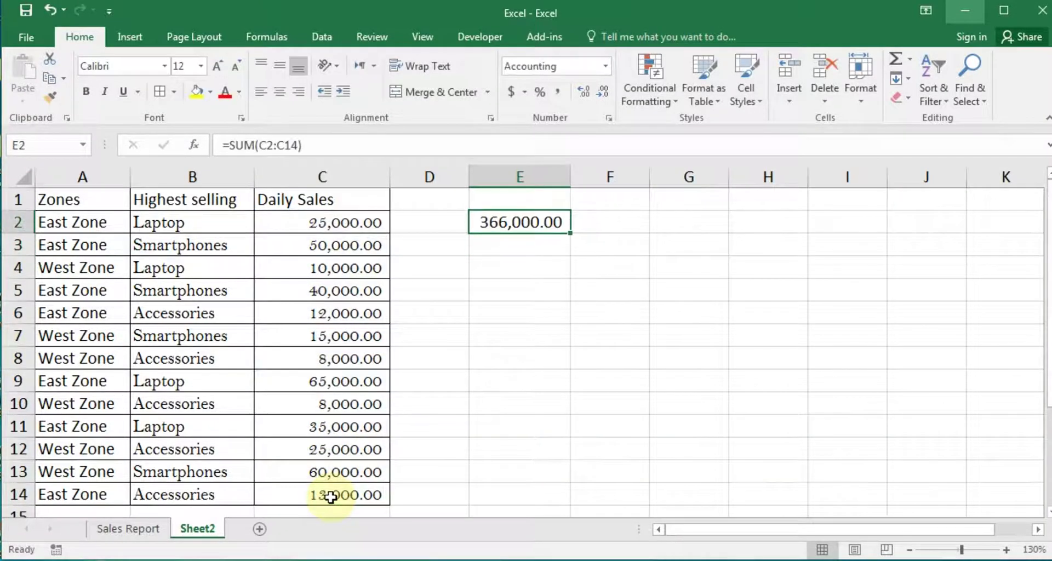
drag(307, 223, 348, 494)
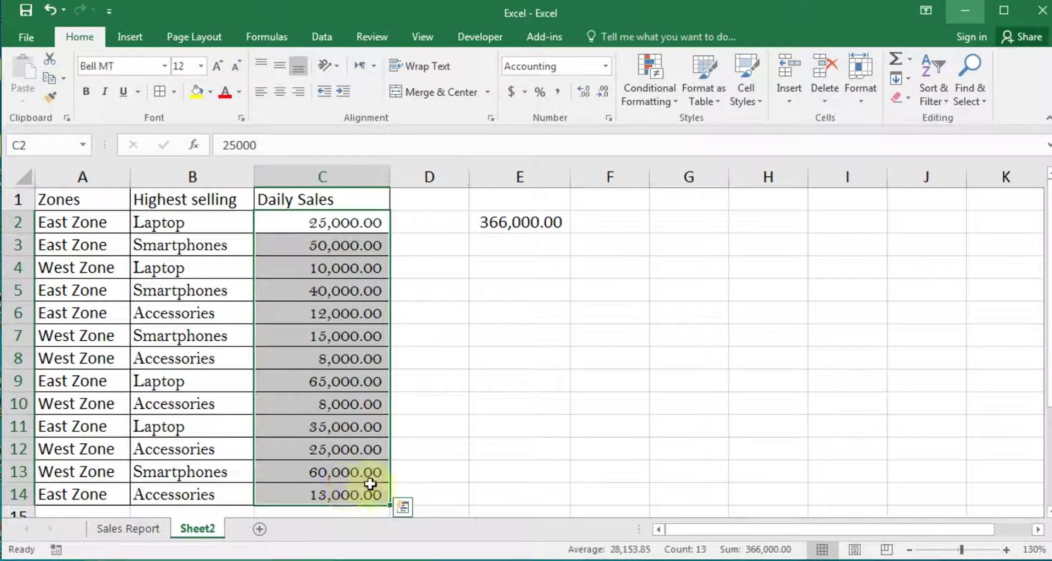
click(519, 249)
drag(352, 223, 353, 493)
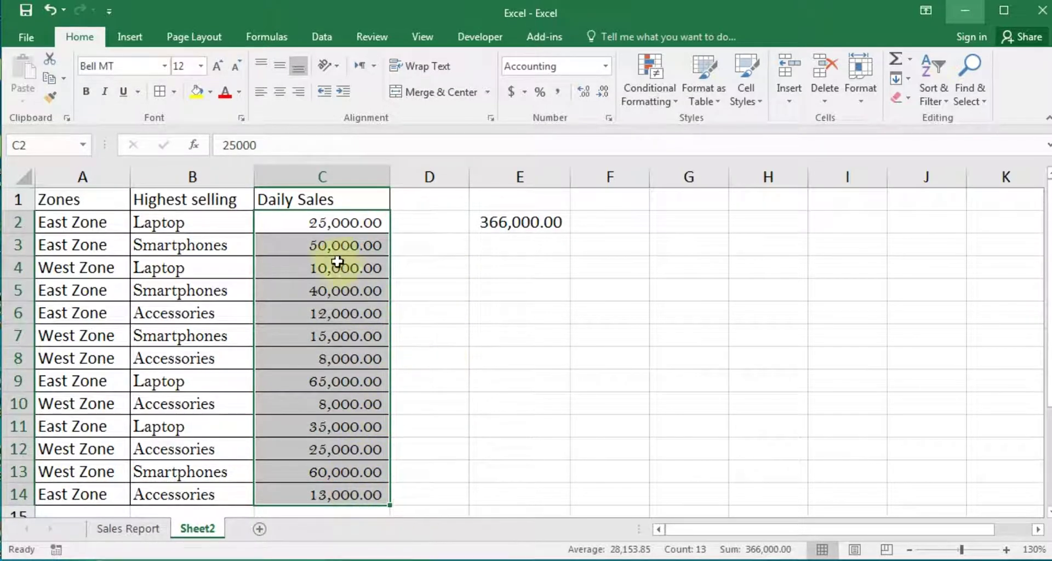
click(292, 244)
click(296, 291)
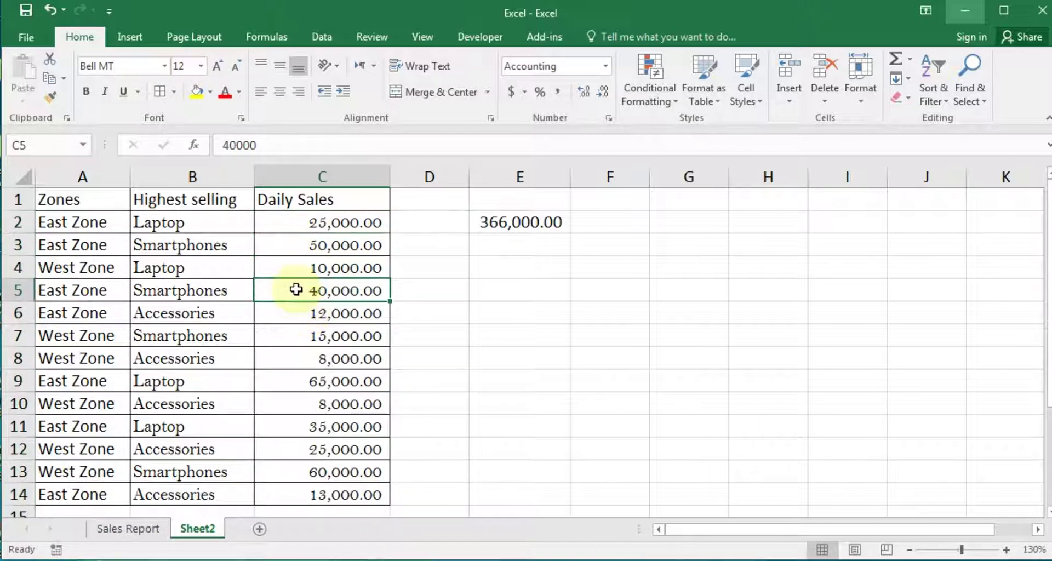
In cell E3, sum only the daily sales of at least 40000 with =SUMIF(C2:C14,">=40000")
click(488, 249)
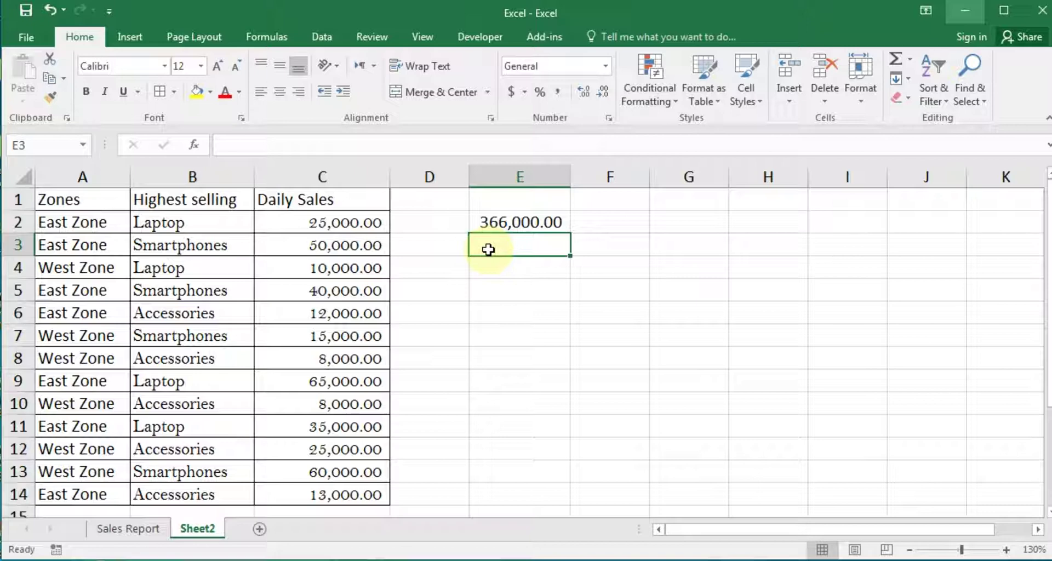
text(=sum)
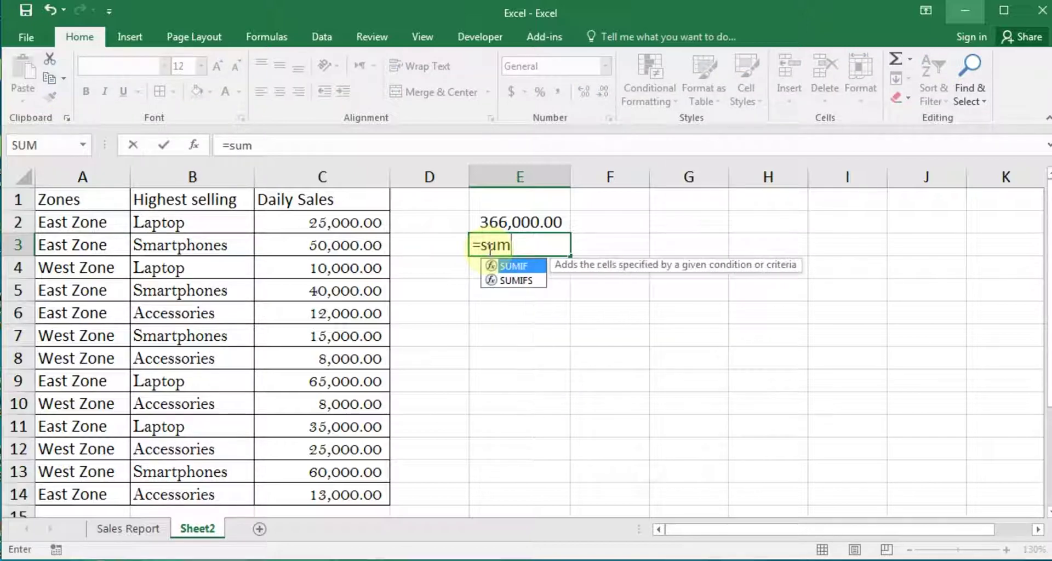
text(if)
key(Tab)
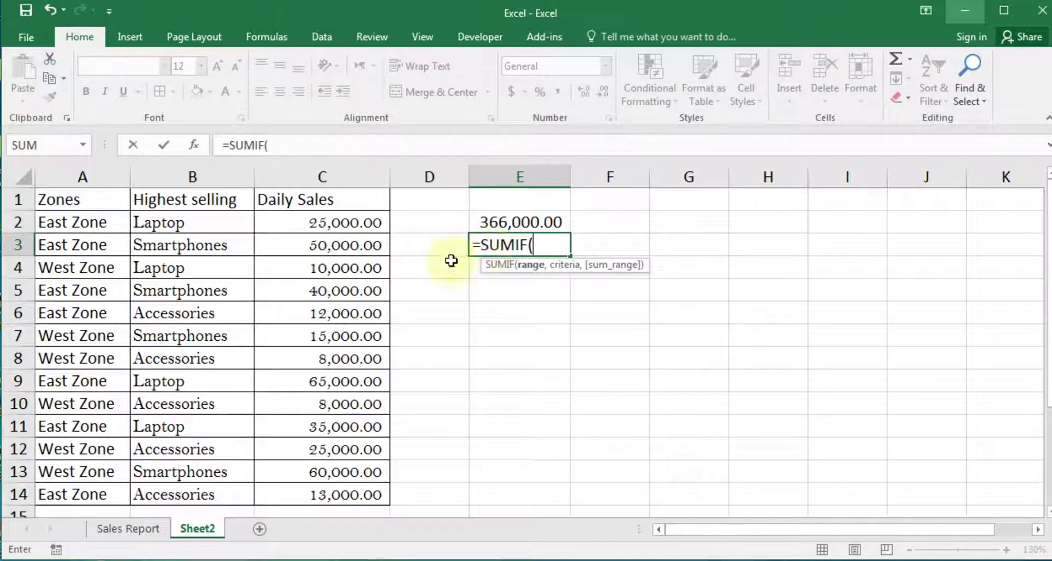
drag(330, 223, 313, 502)
text(,">=)
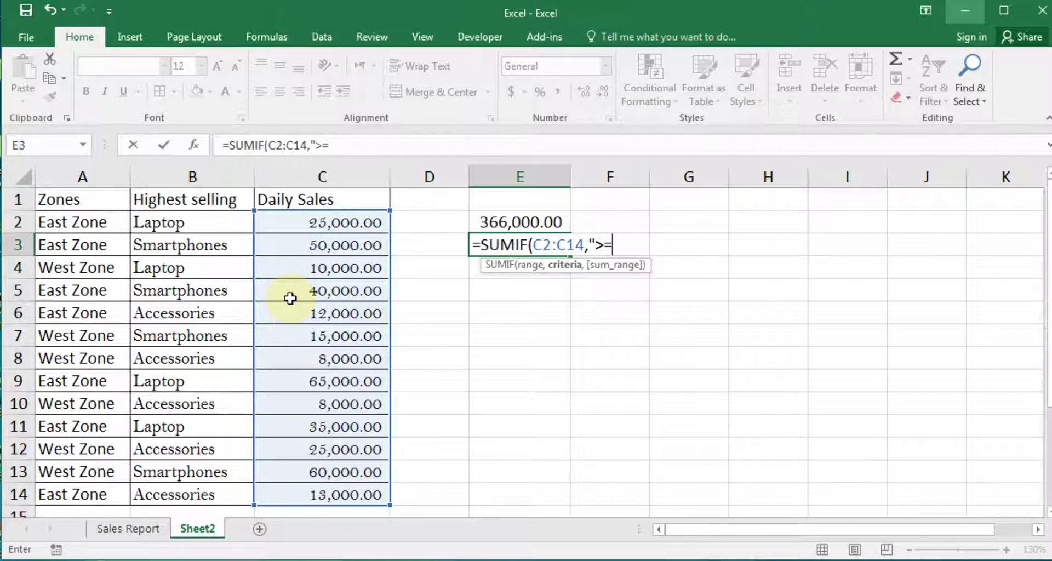
text(0000)
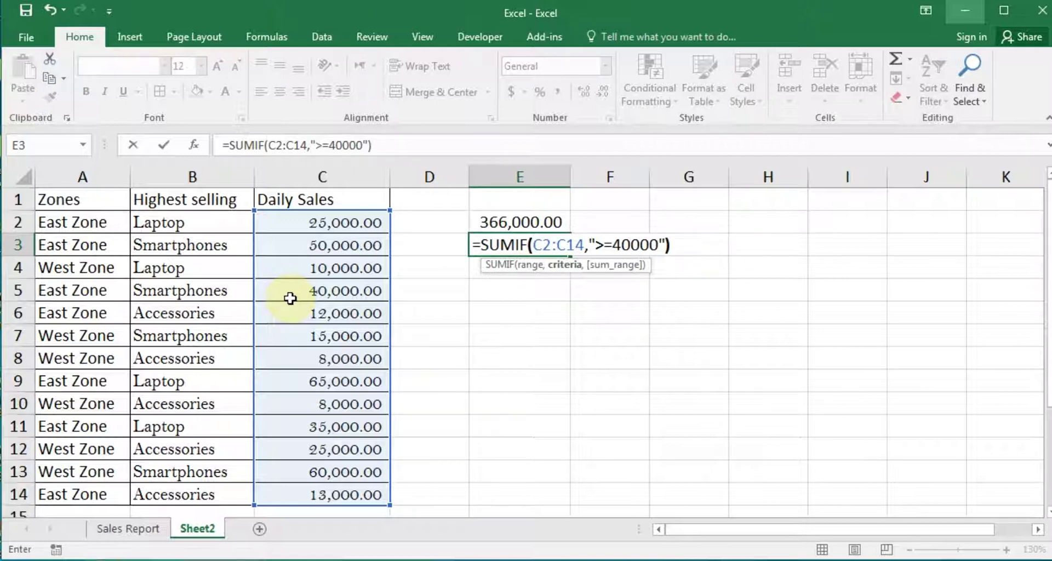
key(Return)
key(Up)
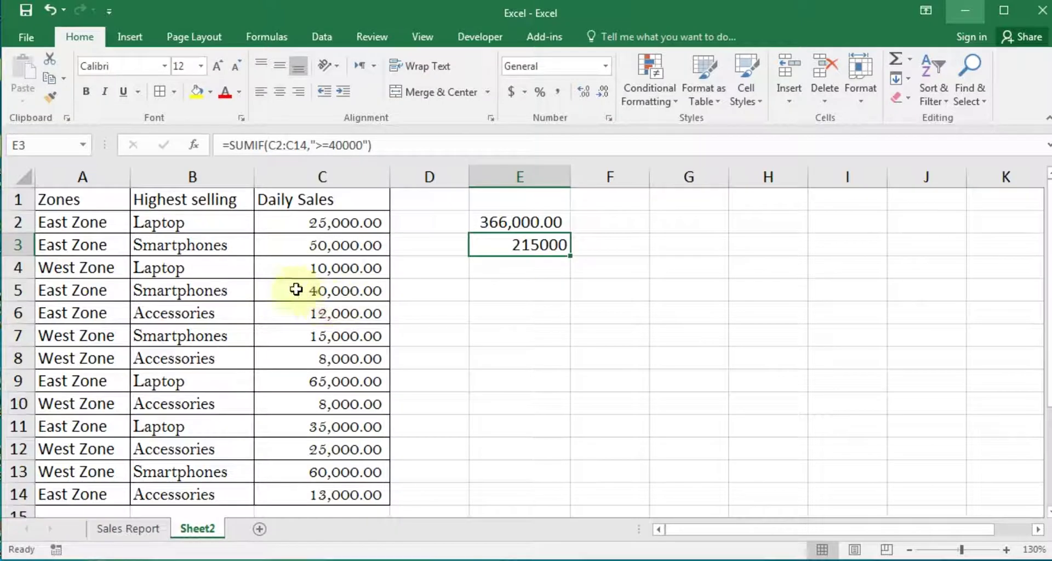
Apply the comma number style to the conditional total in cell E3
click(305, 289)
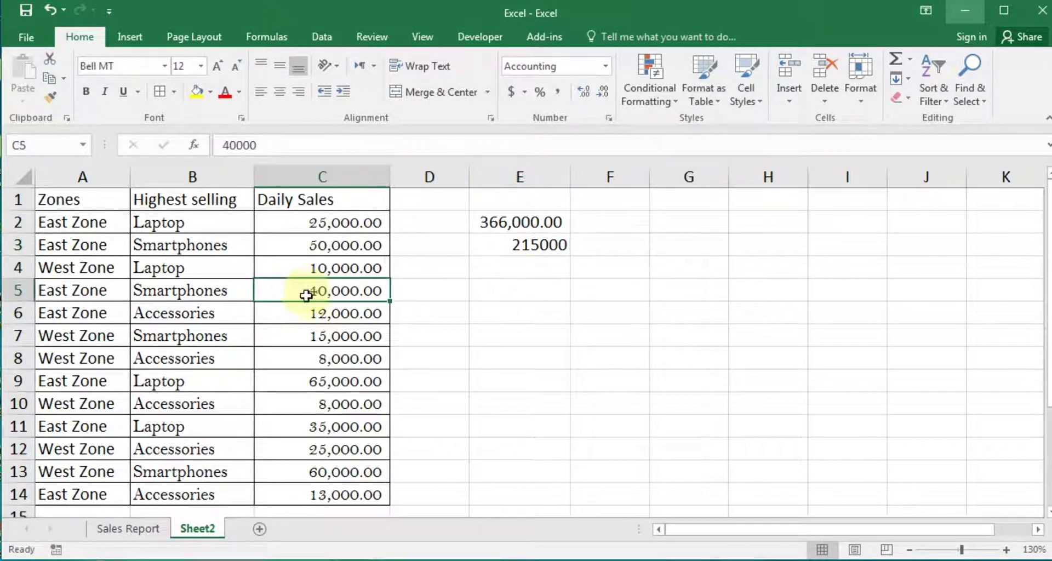
click(502, 270)
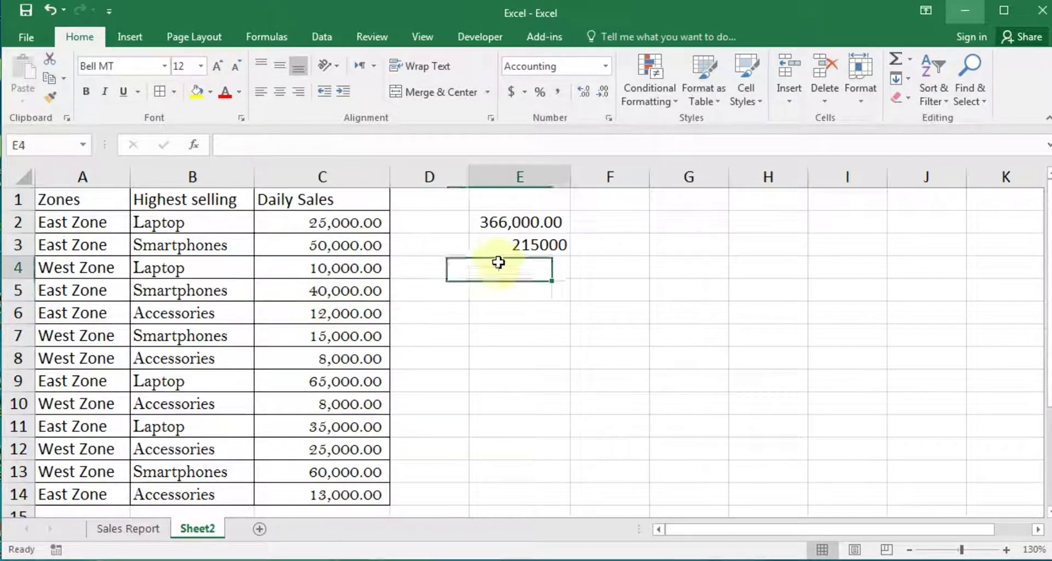
click(496, 244)
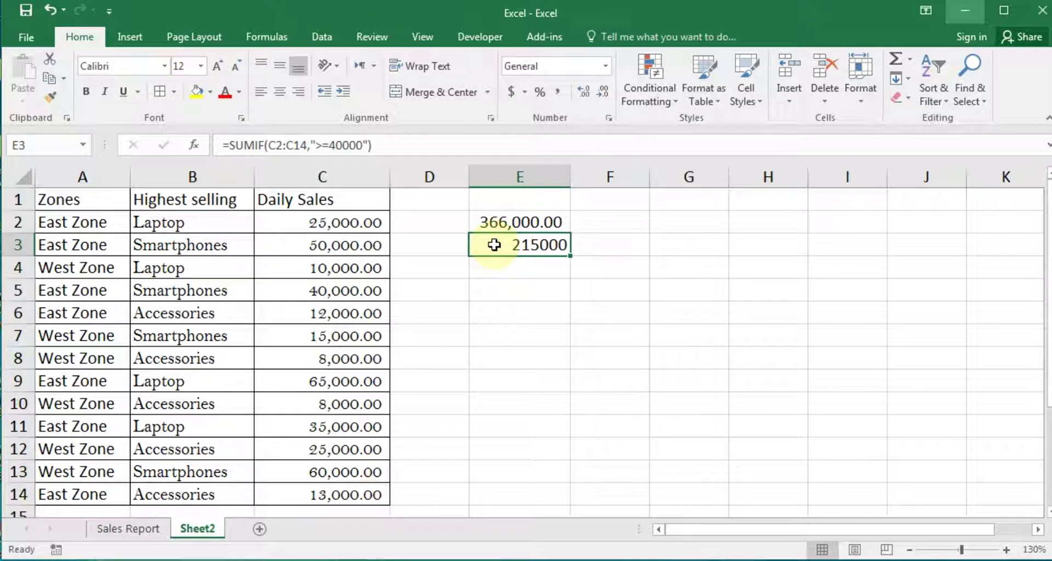
click(558, 92)
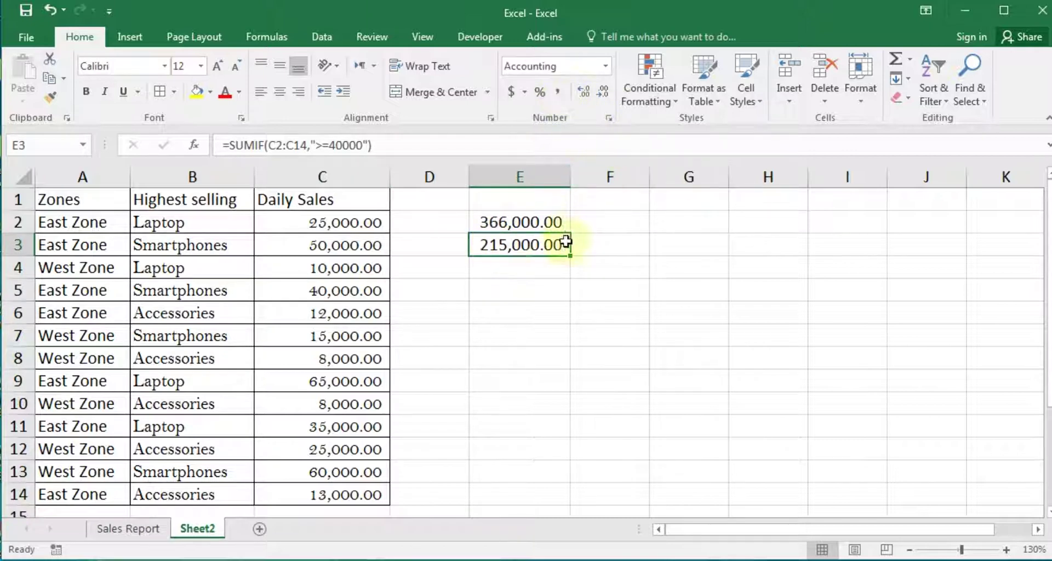
click(507, 260)
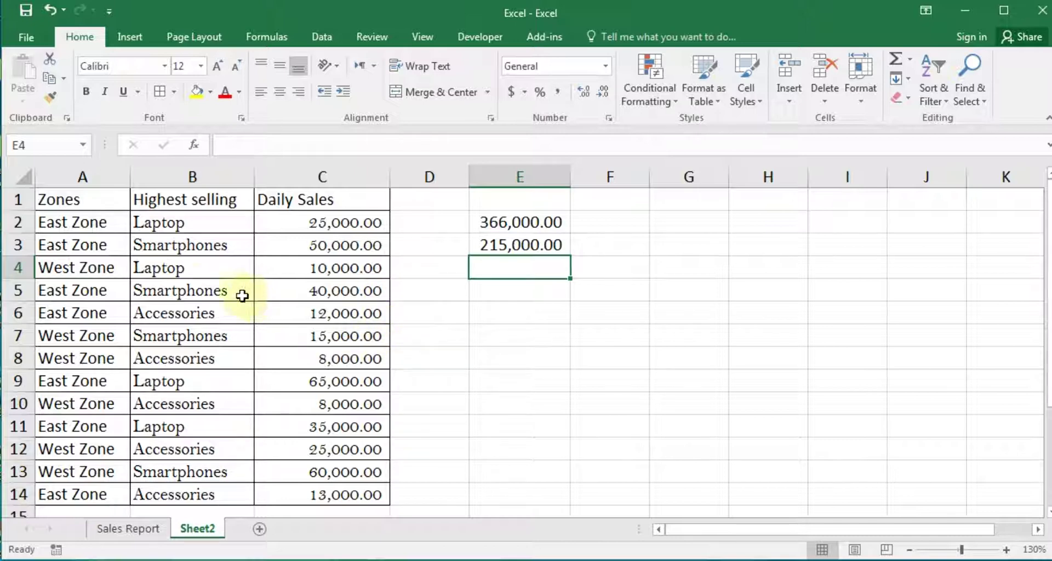
drag(177, 266, 328, 490)
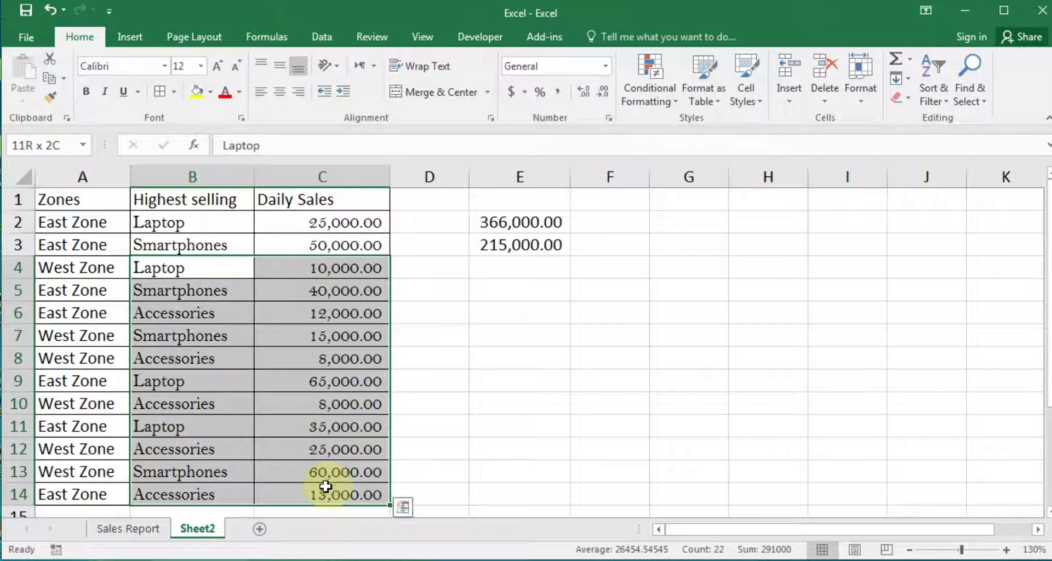
drag(202, 199, 312, 494)
click(322, 362)
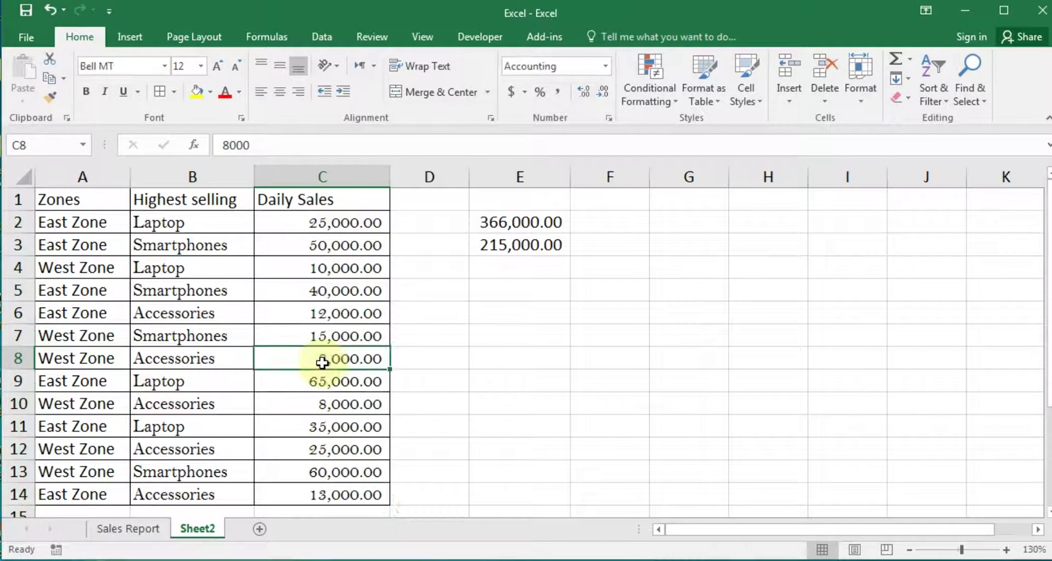
click(517, 270)
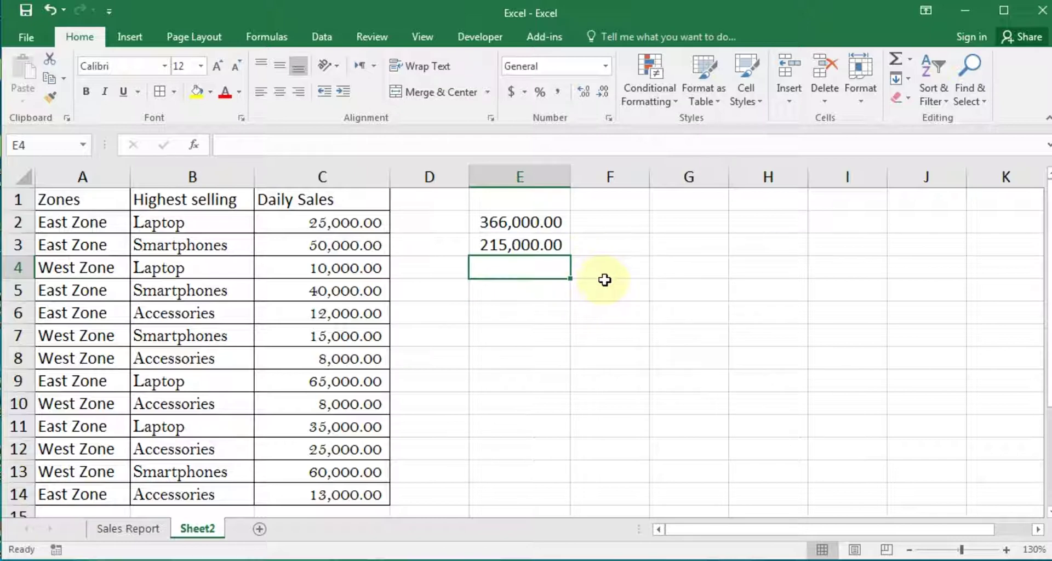
click(518, 248)
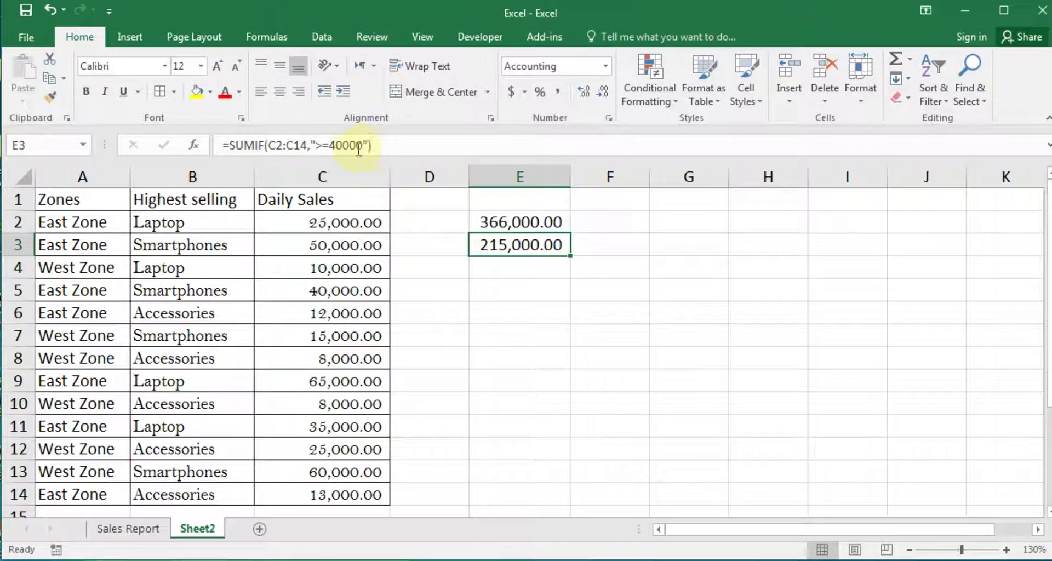
click(313, 144)
drag(334, 145, 362, 145)
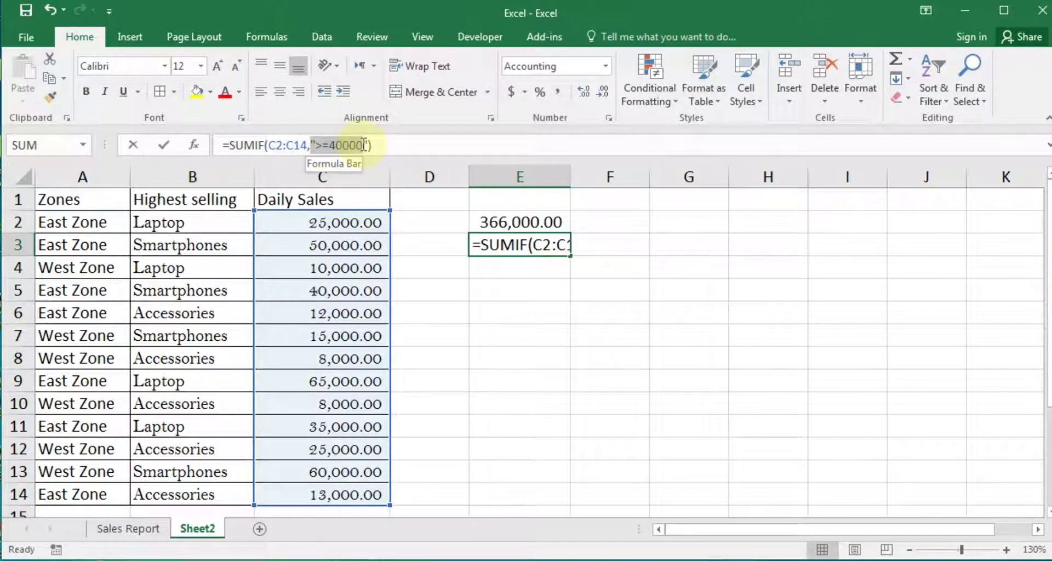
click(536, 267)
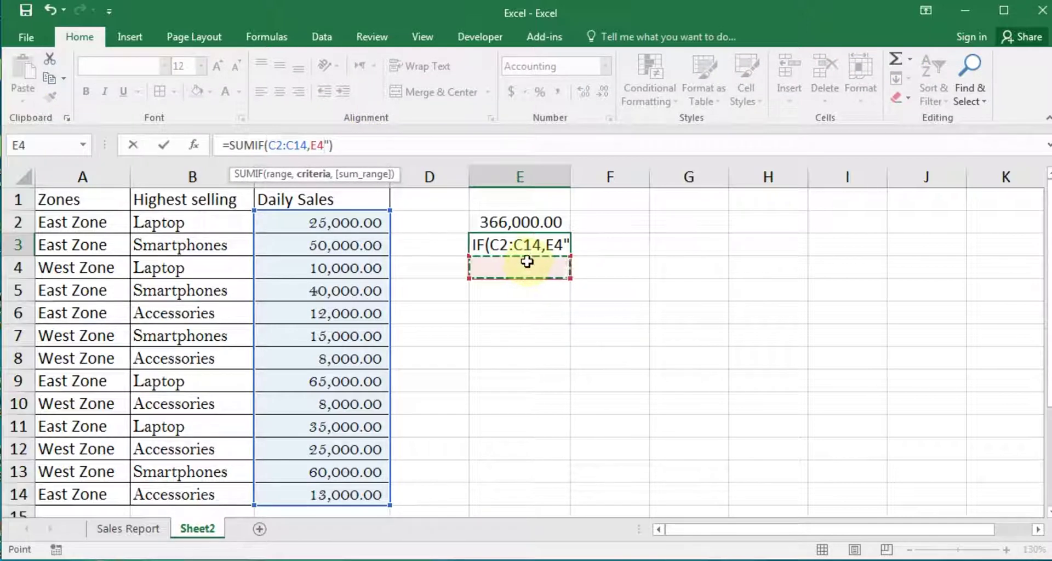
key(Escape)
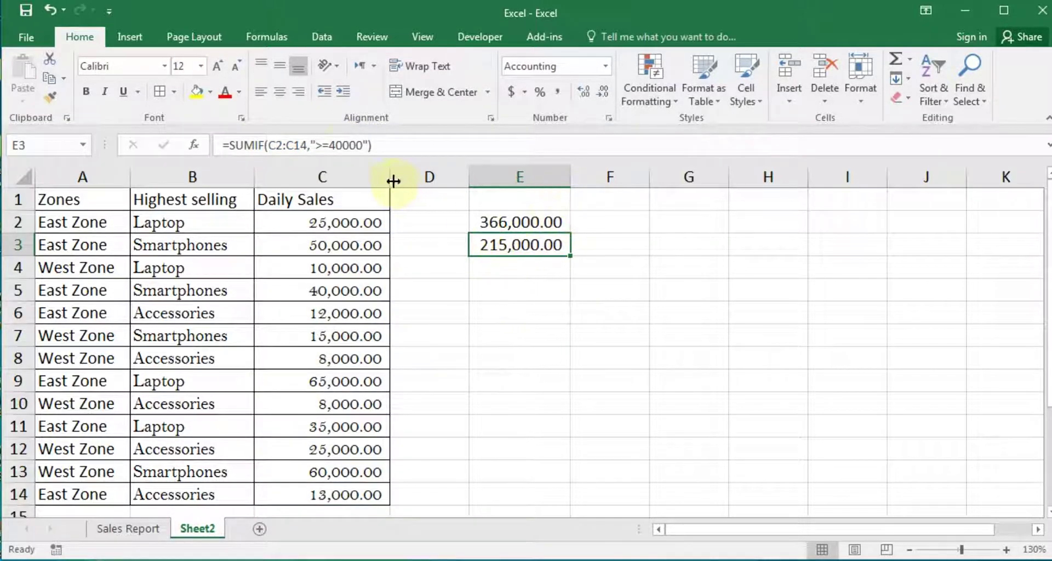
In cell E4, enter =SUMIF(C2:C14,G2) to sum the daily sales using cell G2 as the criteria
click(500, 265)
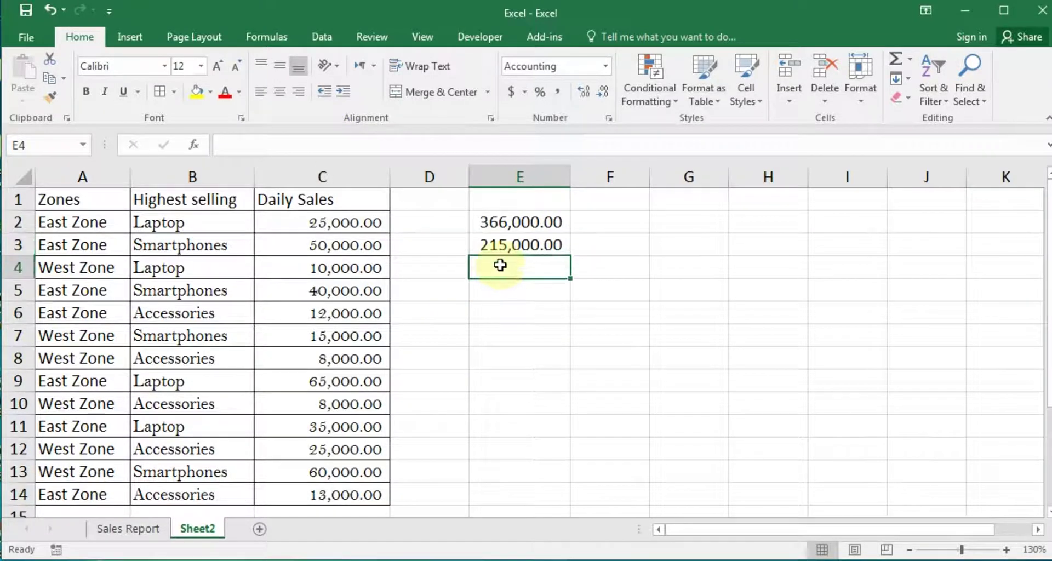
text(=)
text(sumi)
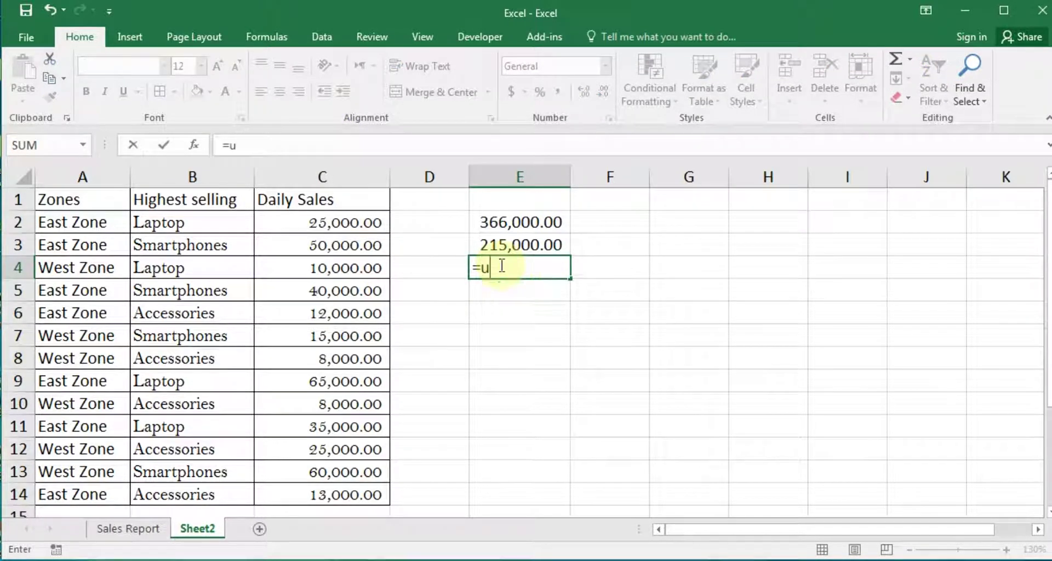
key(Tab)
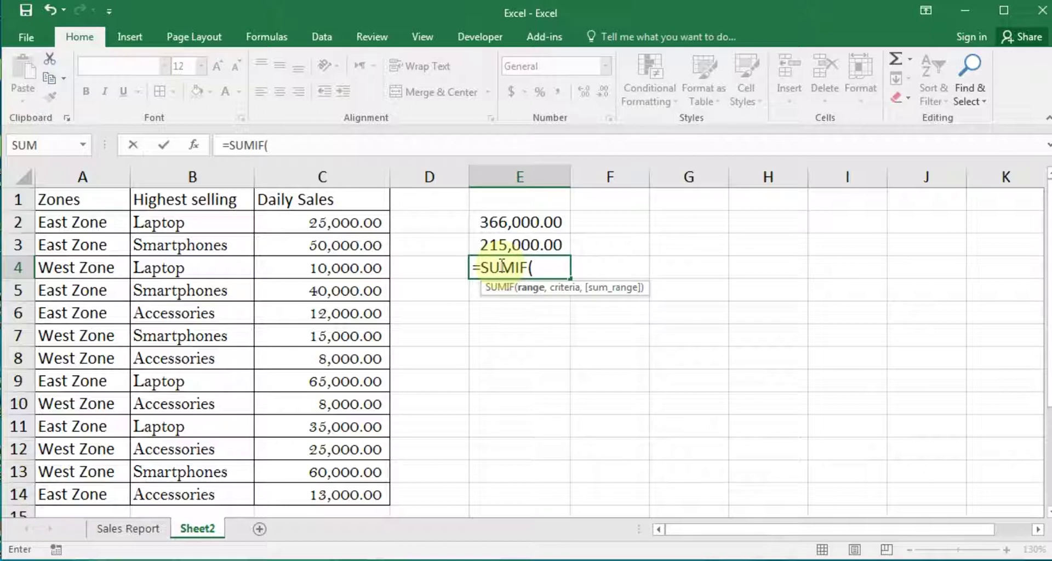
drag(322, 223, 339, 494)
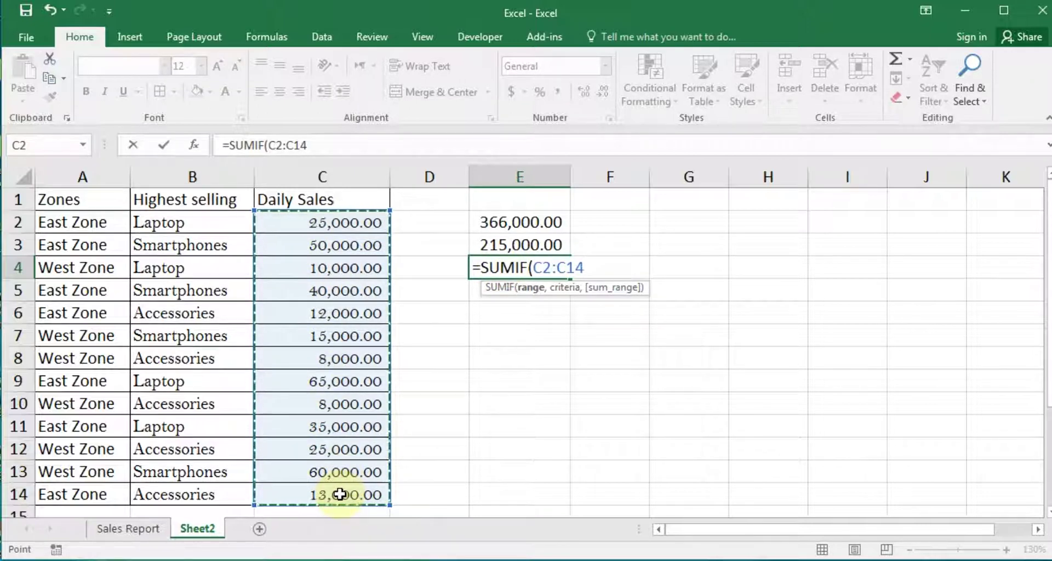
text(,)
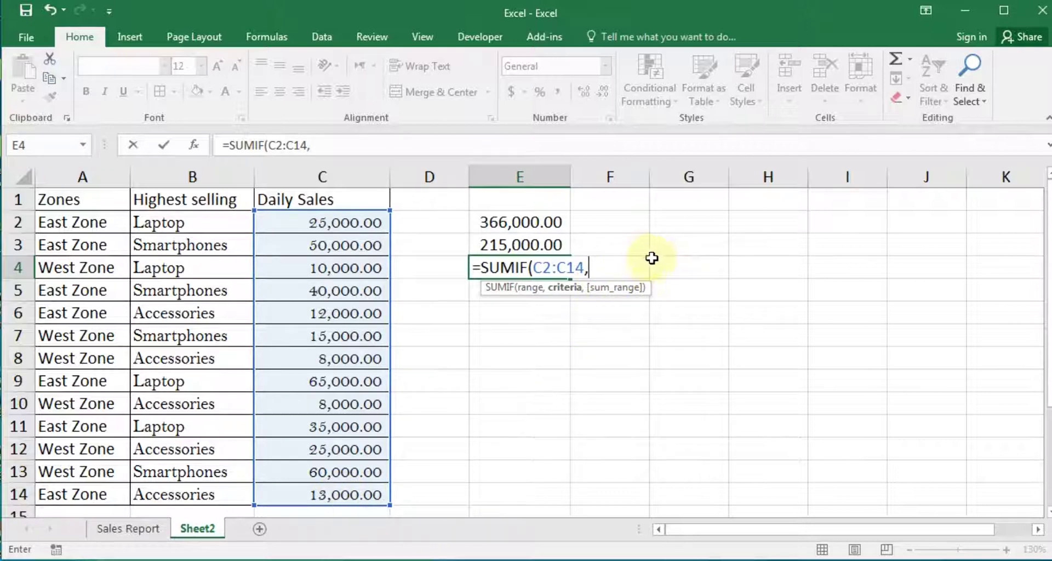
click(694, 224)
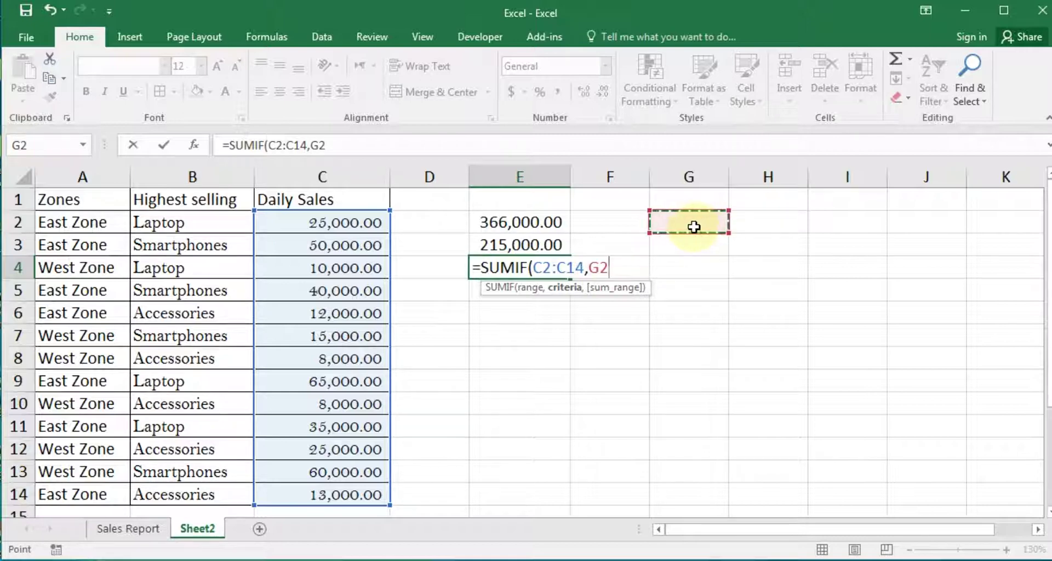
text())
key(ctrl+Return)
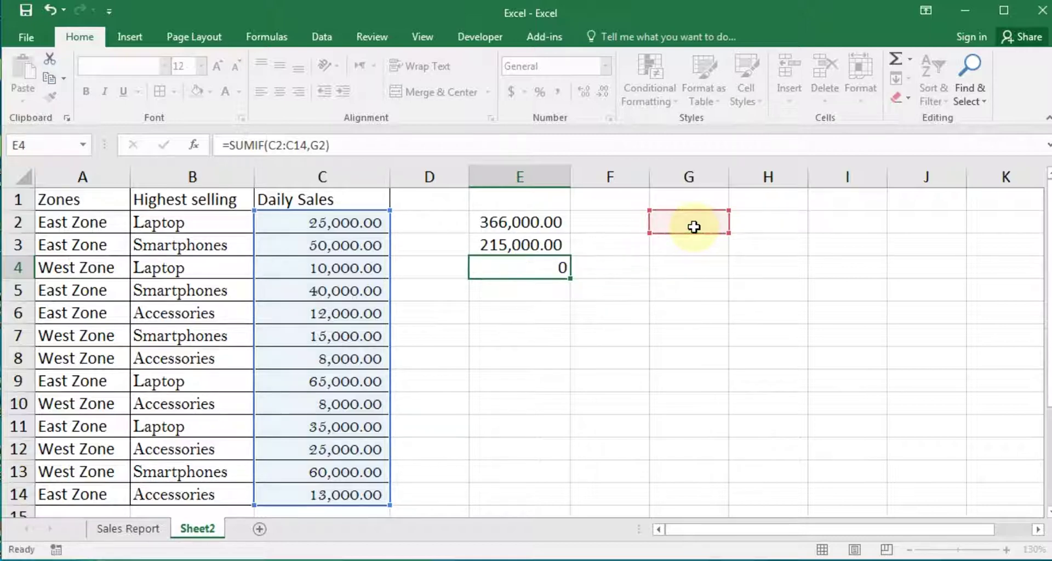
Enter the criteria >=40000 in cell G2 for the SUMIF formula in cell E4
key(Down)
key(Up)
key(Up)
key(Up)
click(694, 226)
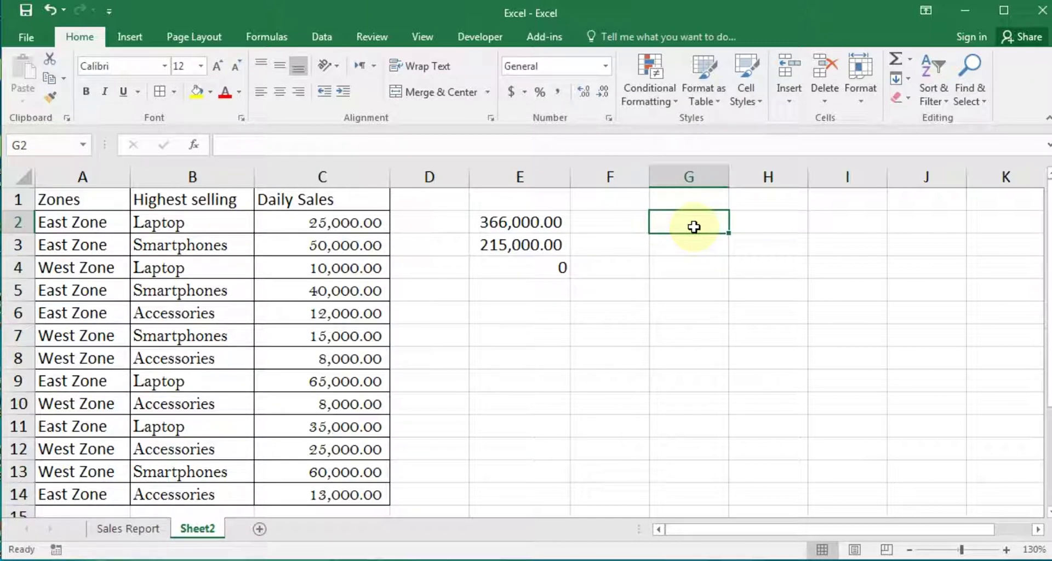
text(>)
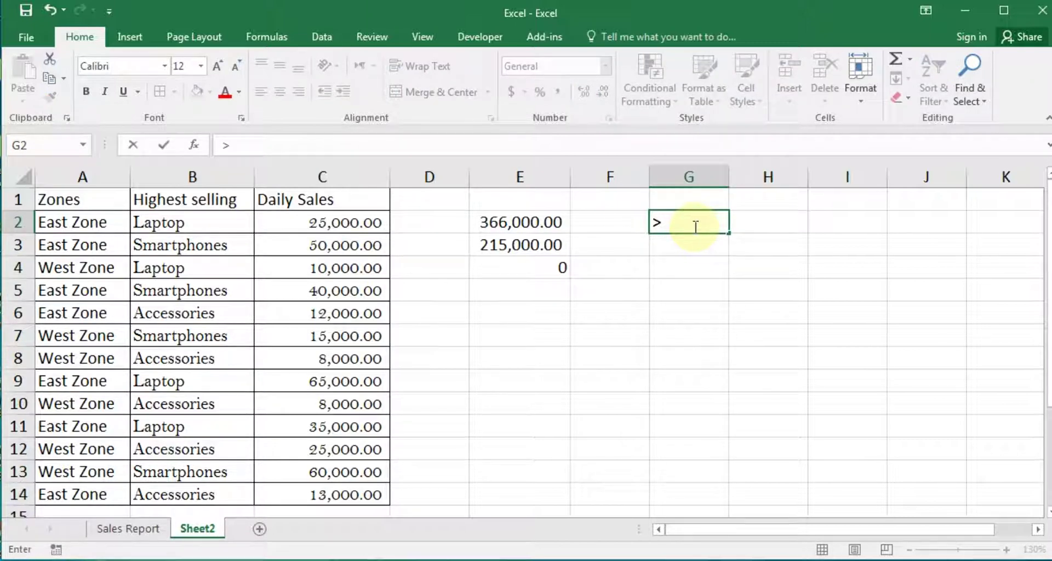
text(=40000)
key(Return)
key(Left)
key(Down)
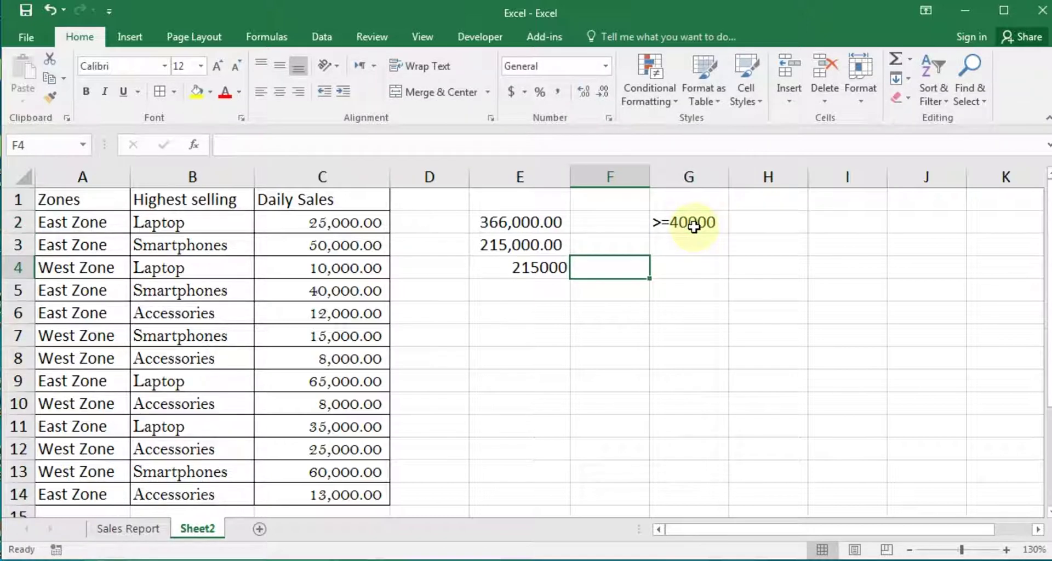
key(Left)
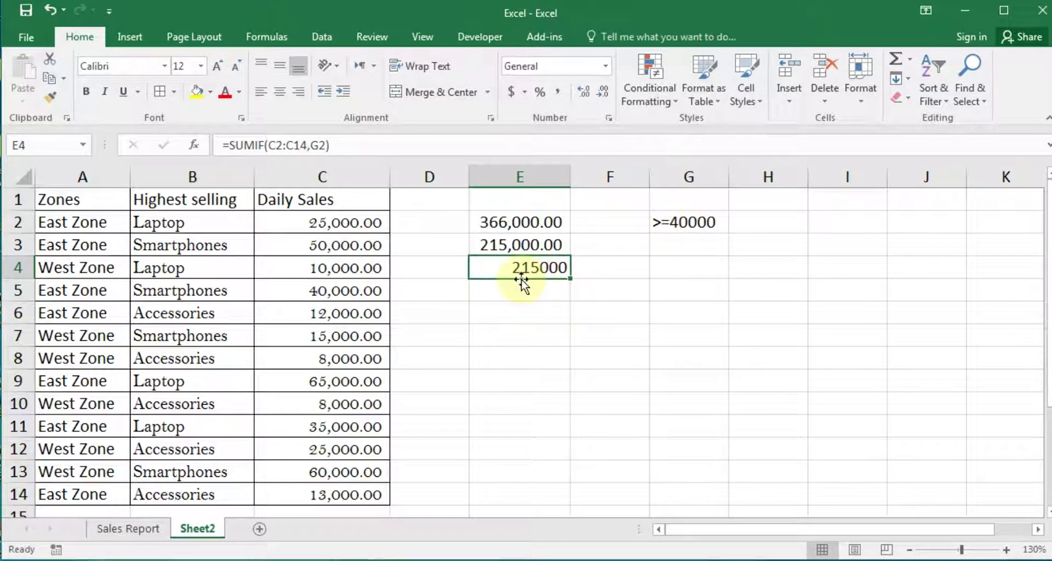
Change the criteria in cell G2 to >=50000 and check the SUMIF total in cell E4
click(666, 228)
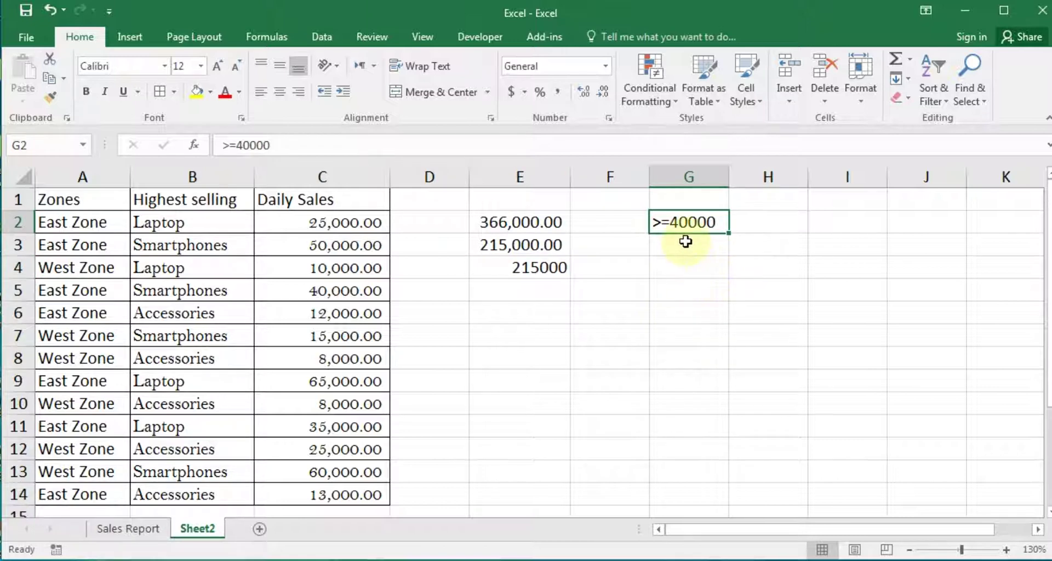
key(F2)
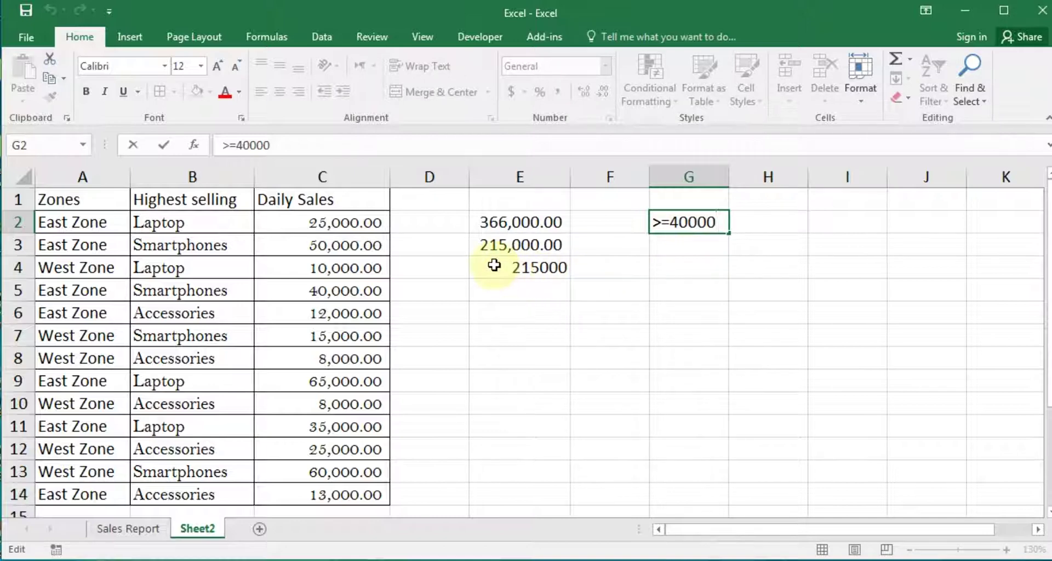
key(BackSpace)
key(BackSpace)
key(BackSpace)
key(BackSpace)
key(BackSpace)
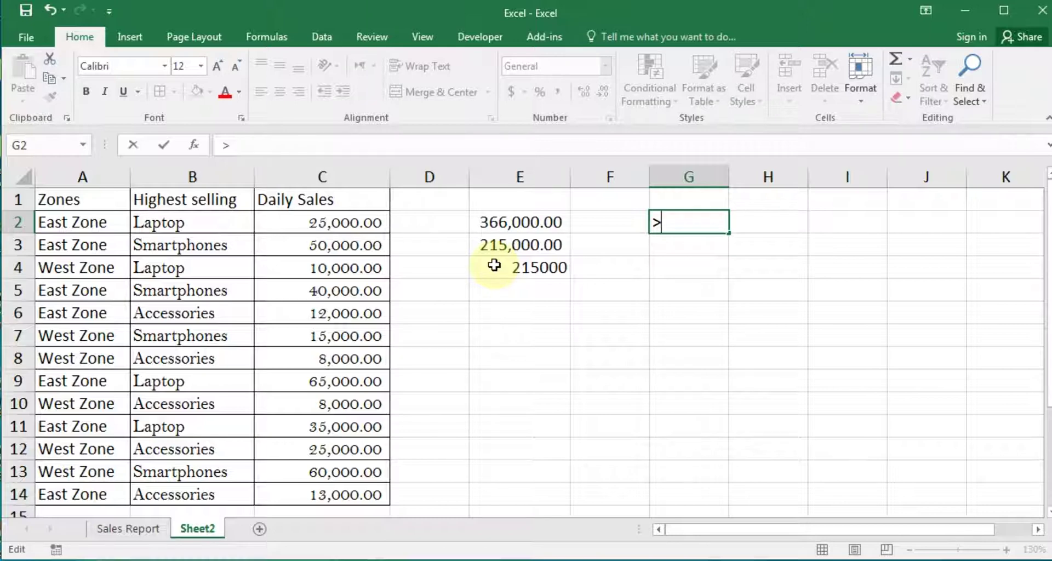
text(50000)
key(Return)
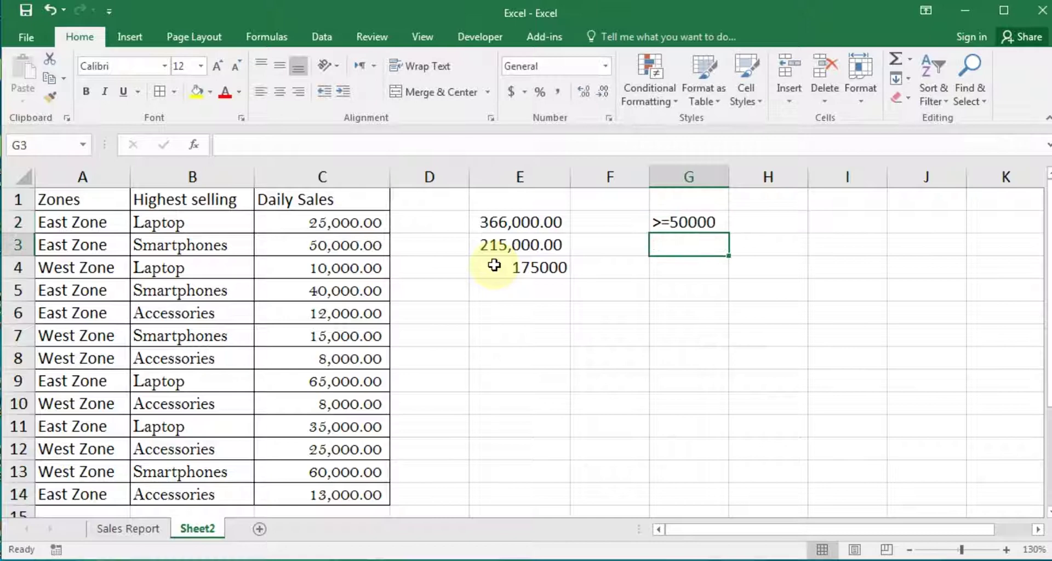
click(494, 265)
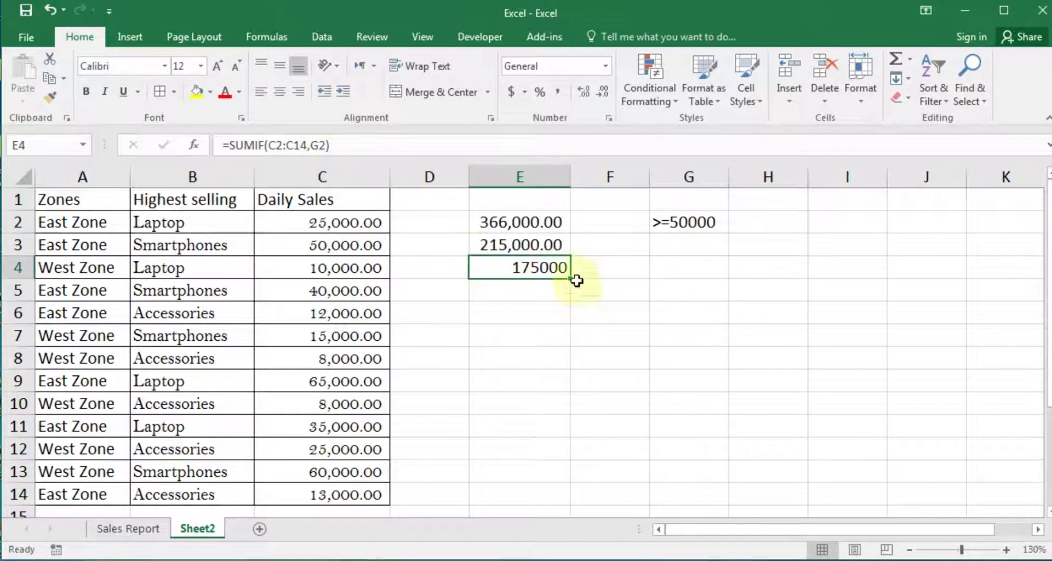
Copy the product name Laptop from cell B4 into cell G4
click(175, 273)
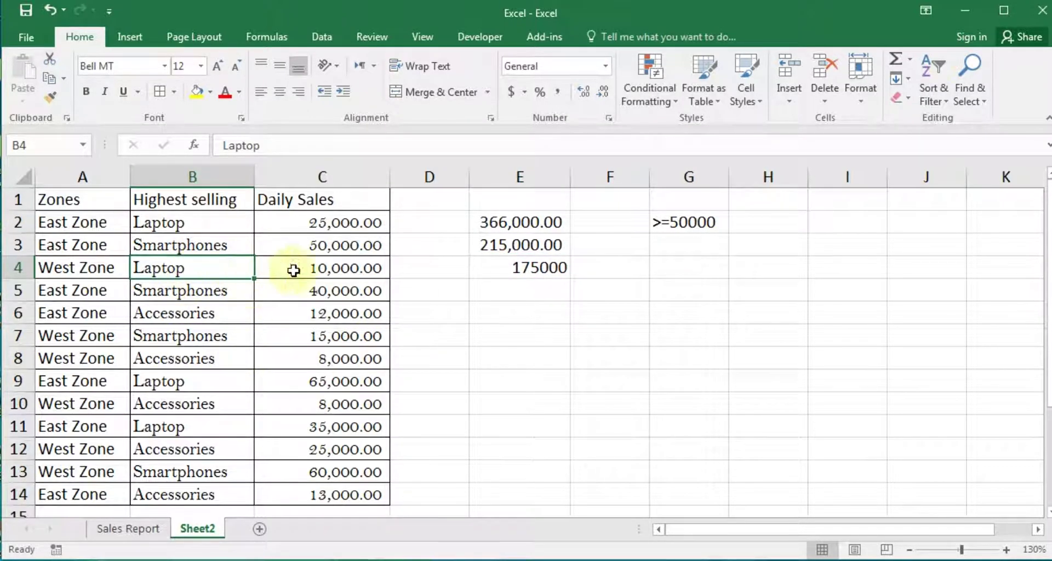
drag(214, 218, 337, 496)
click(562, 292)
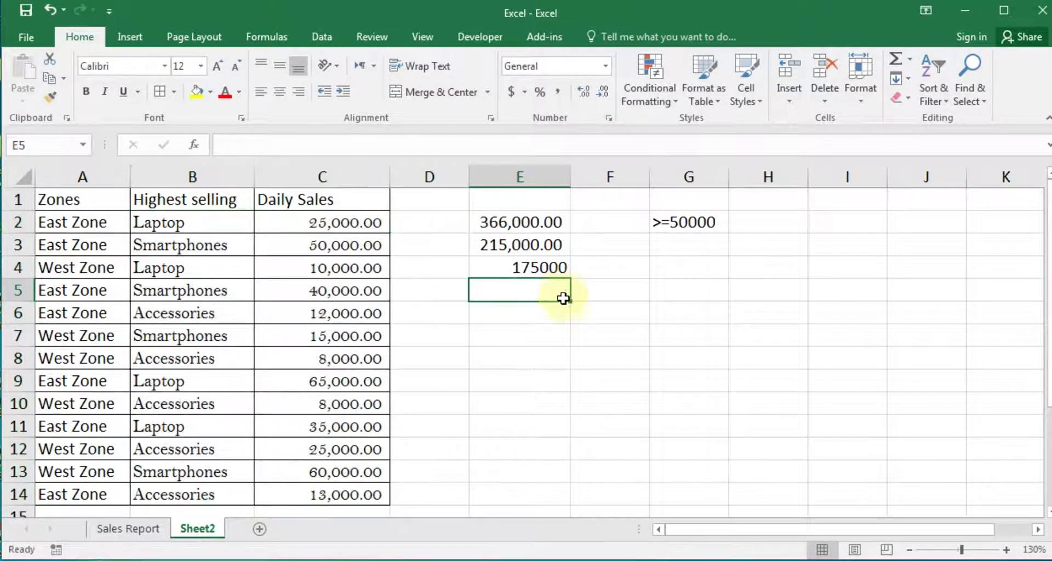
click(693, 246)
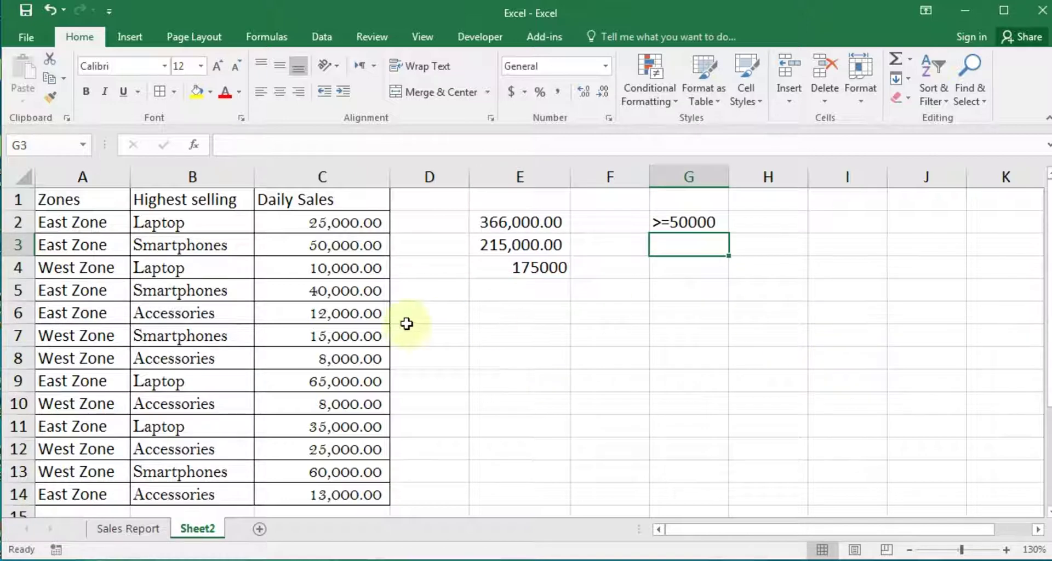
click(169, 264)
key(ctrl+c)
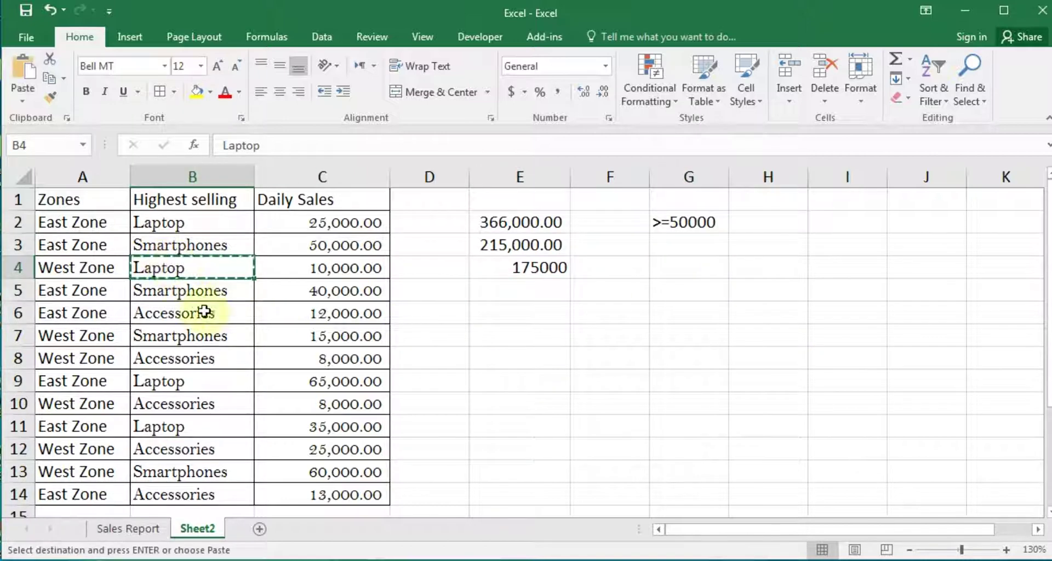
click(684, 264)
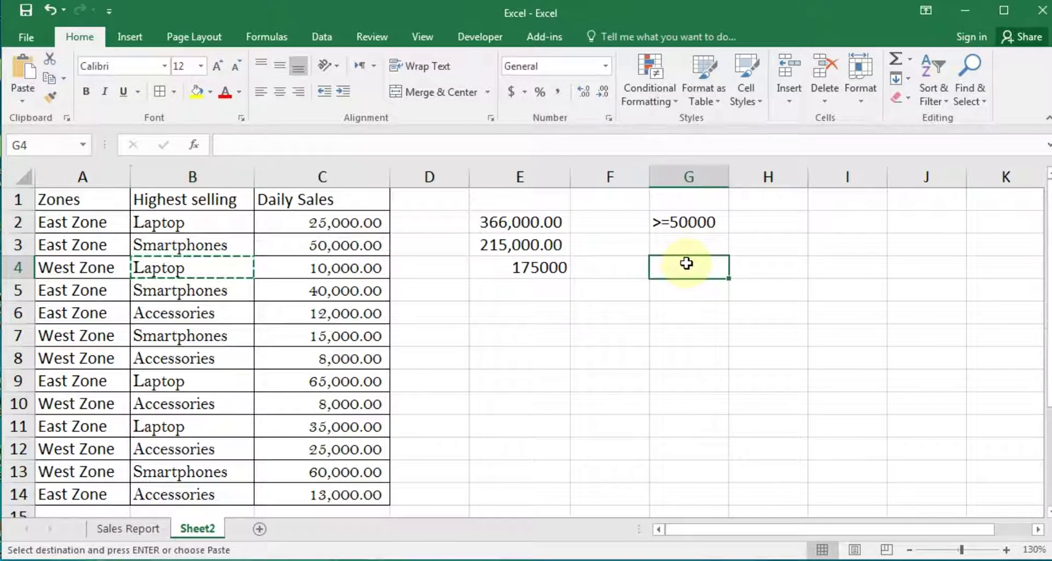
key(Return)
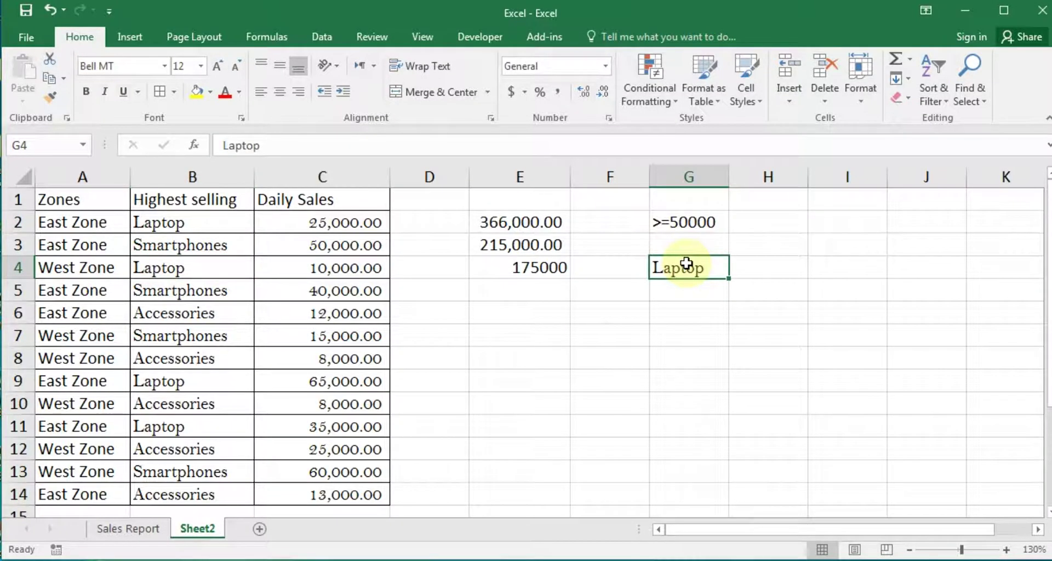
In cell E6, total the daily sales for the product in G4 with =SUMIFS(C2:C14,B2:B14,G4)
click(504, 318)
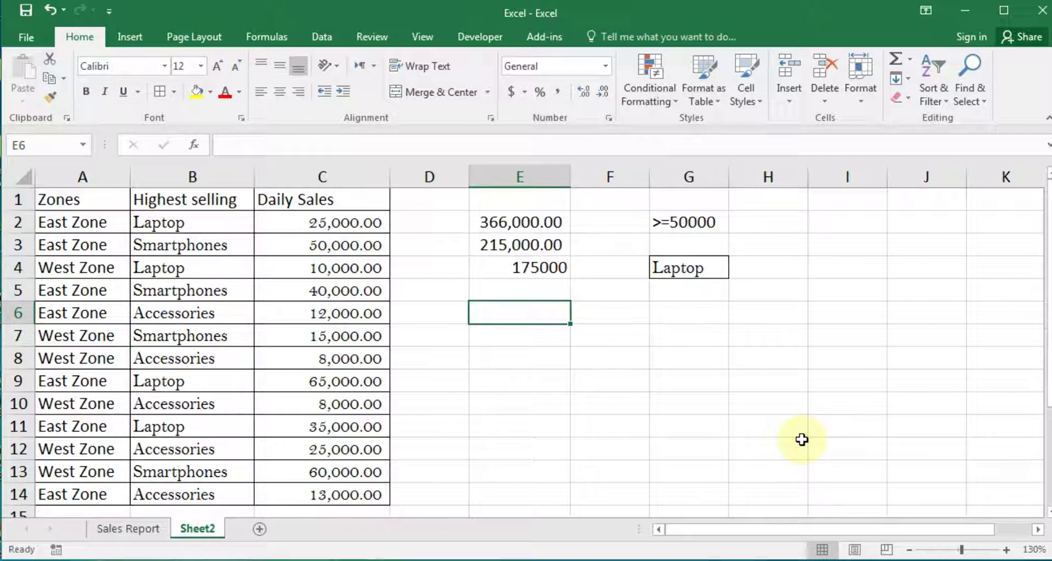
text(=)
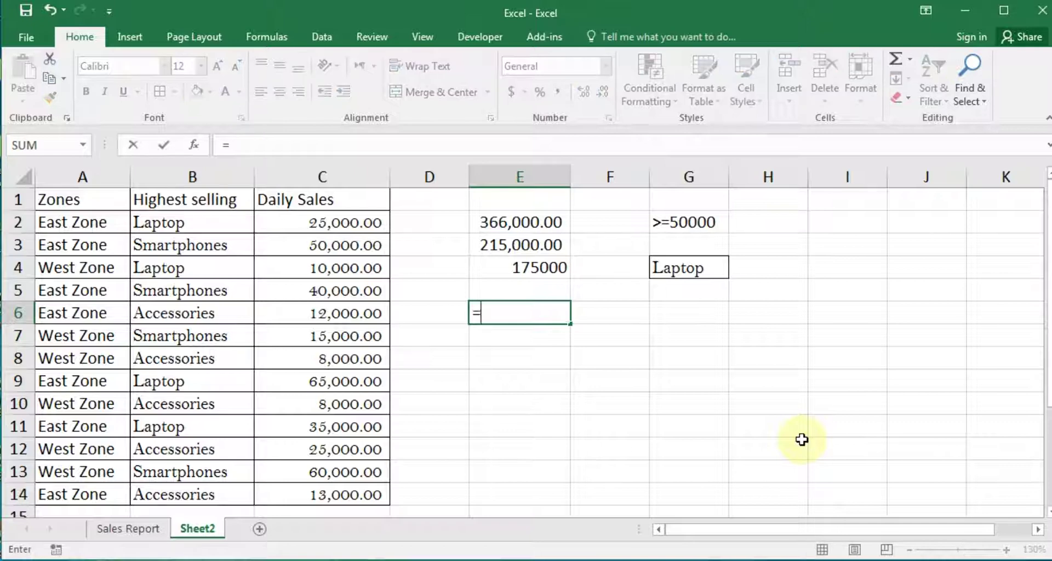
text(sumifs)
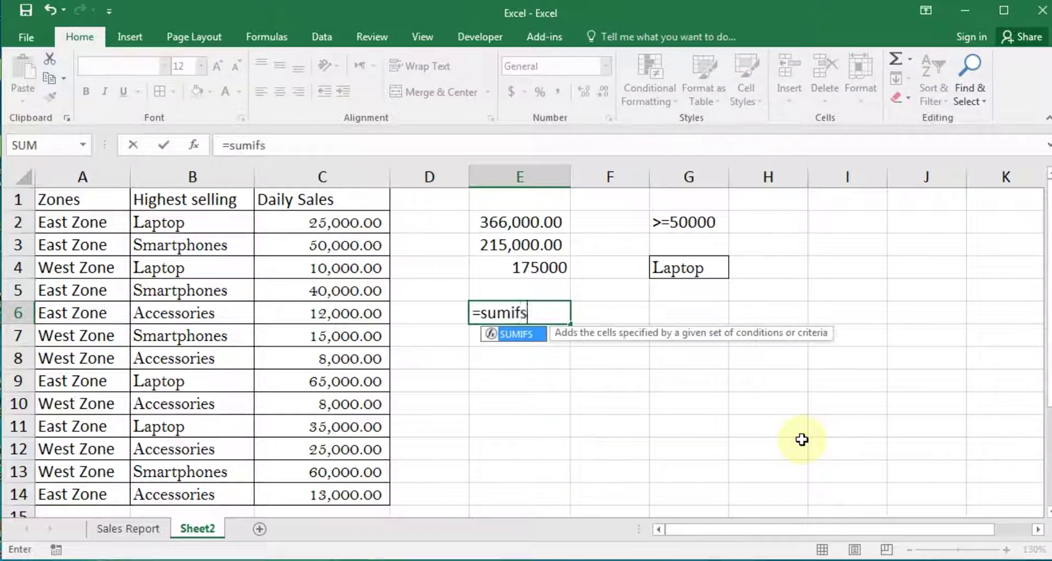
key(Tab)
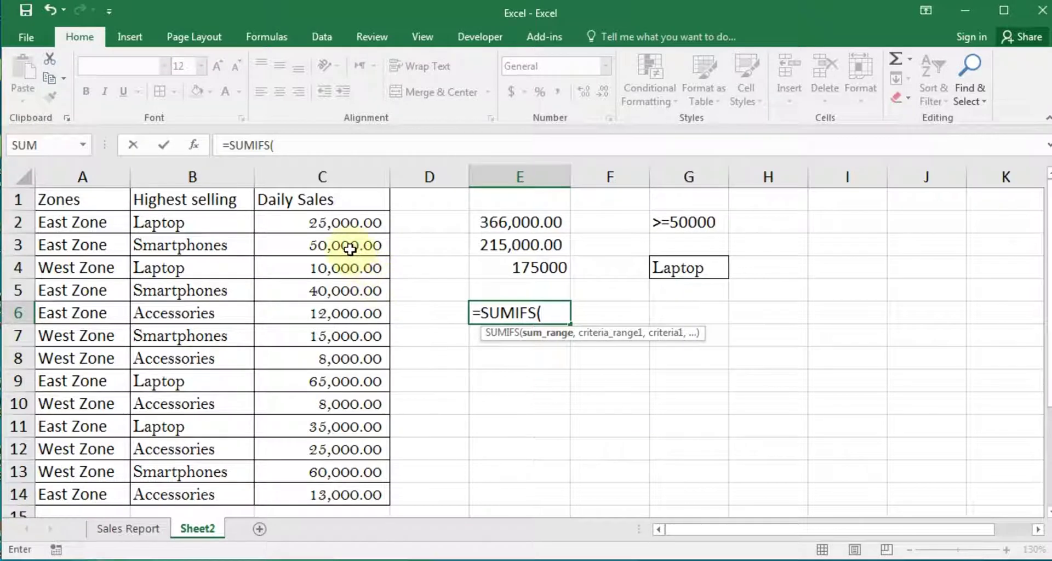
drag(331, 222, 343, 498)
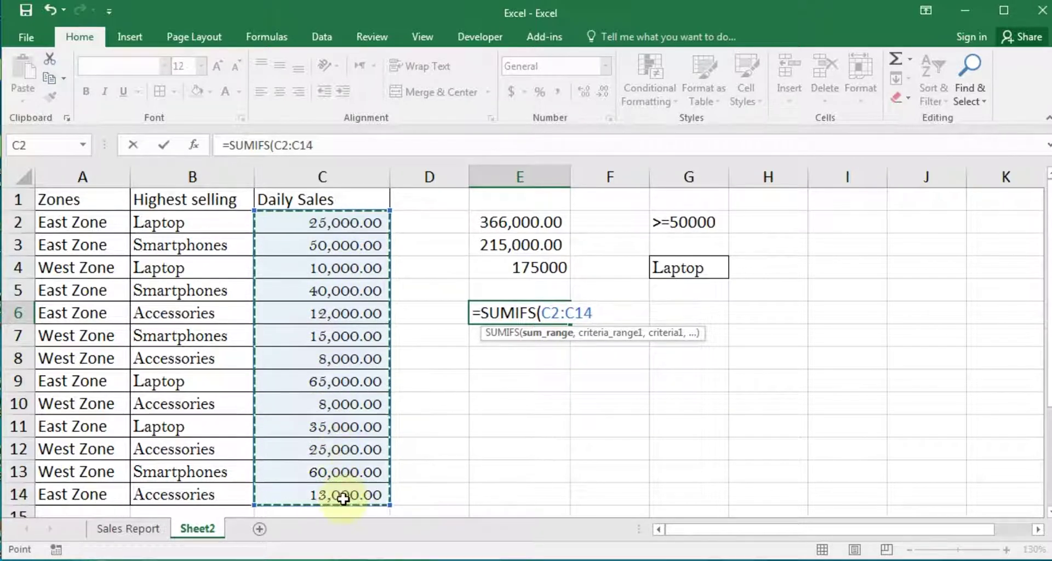
text(,)
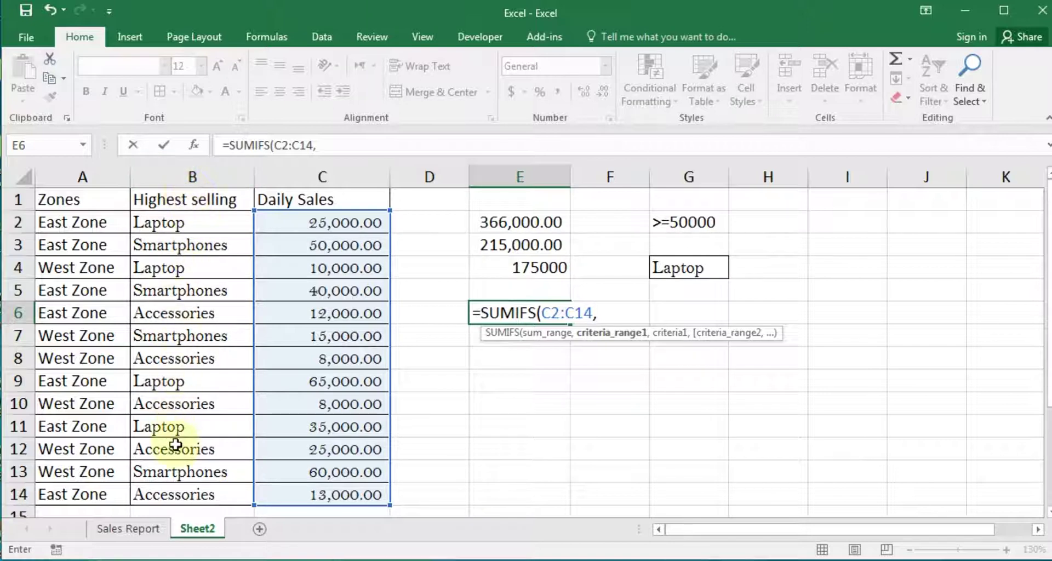
drag(160, 223, 184, 496)
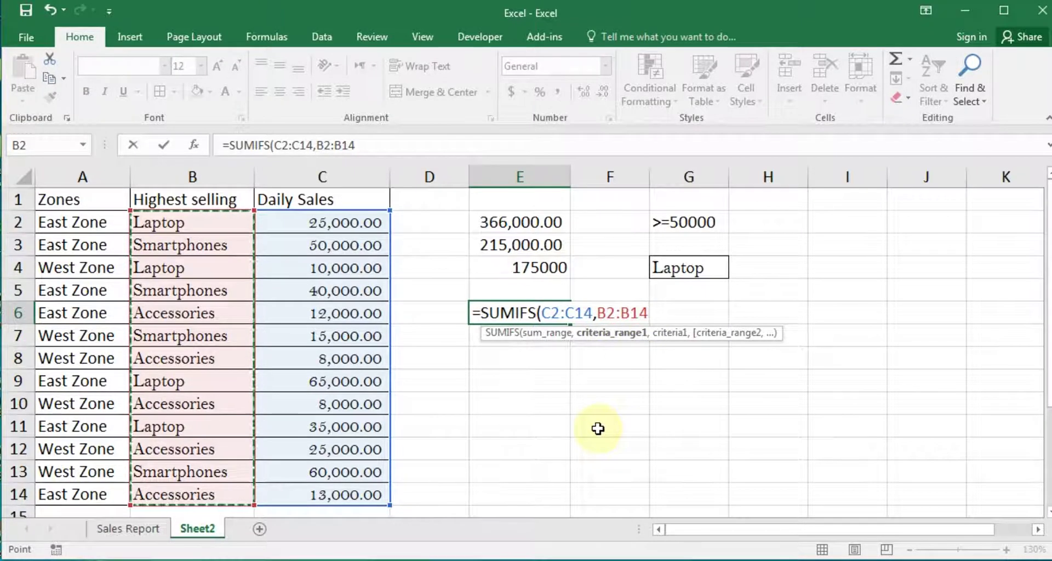
text(,)
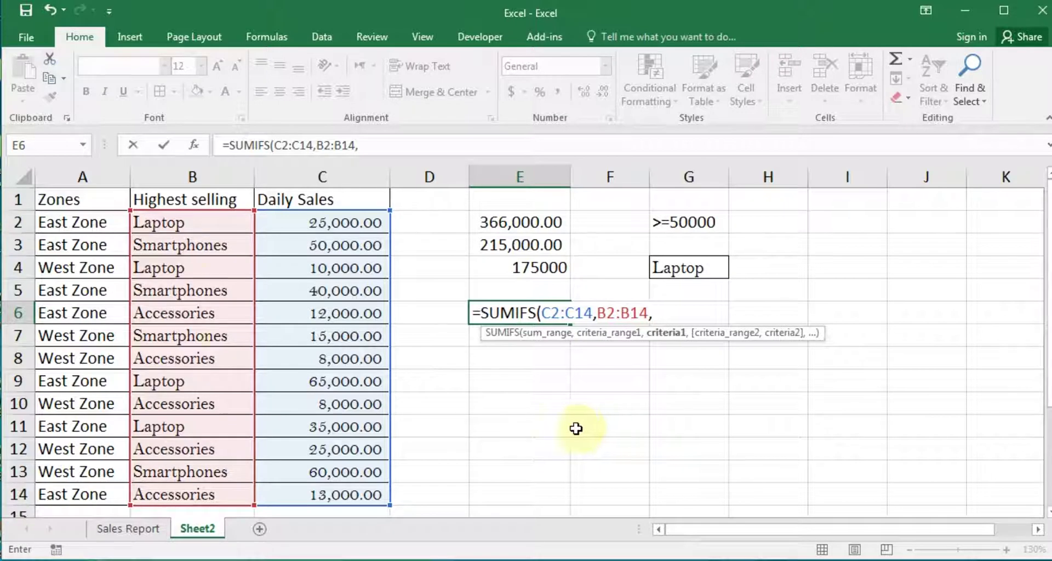
click(680, 269)
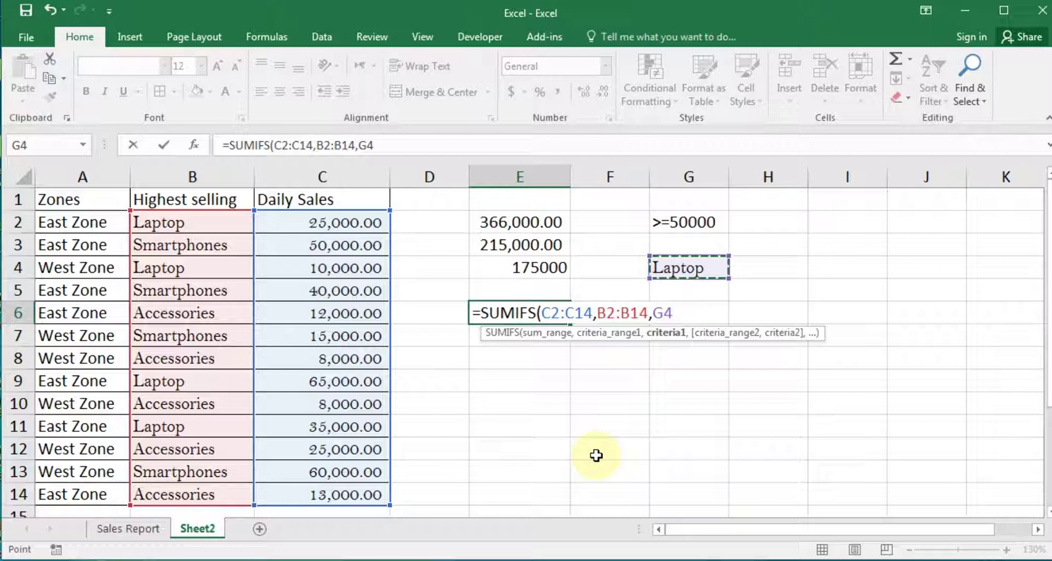
key(Return)
Apply the comma number style to the SUMIFS total in cell E6
key(Up)
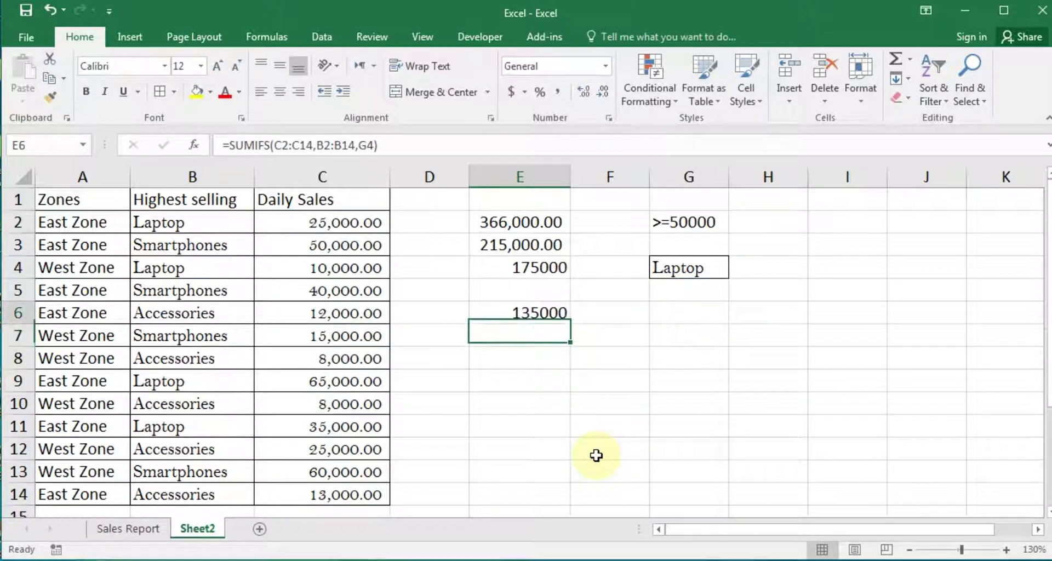
click(556, 91)
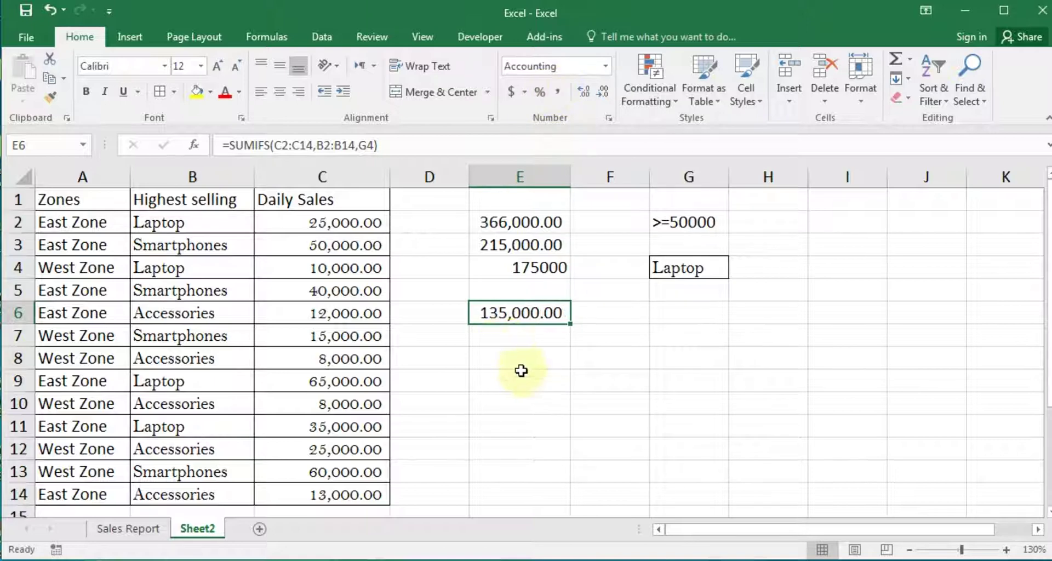
click(504, 330)
click(508, 309)
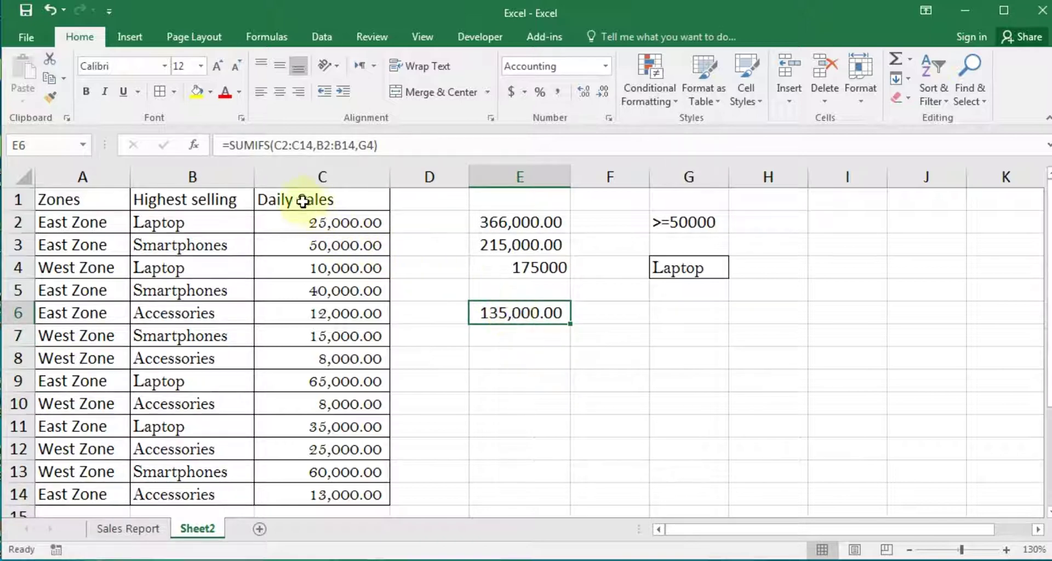
Examine the daily sales in the Laptop rows against the SUMIFS total in cell E6
click(192, 223)
click(329, 222)
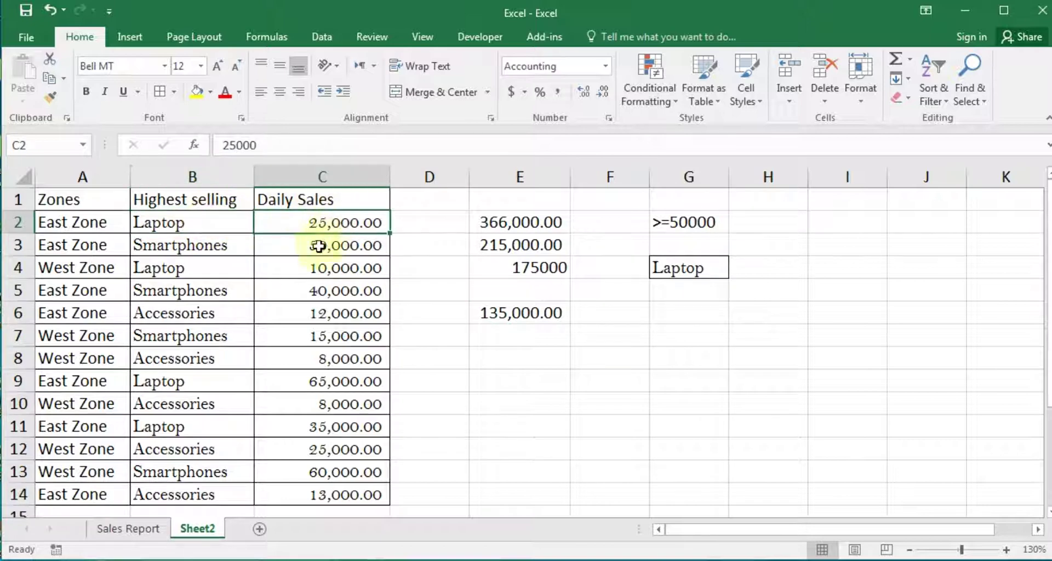
click(329, 271)
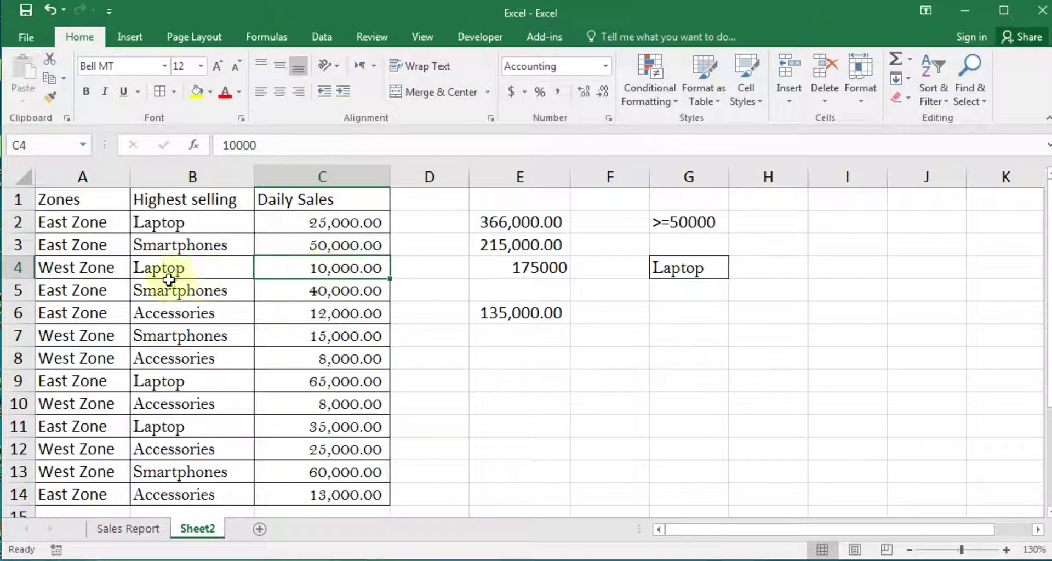
click(501, 323)
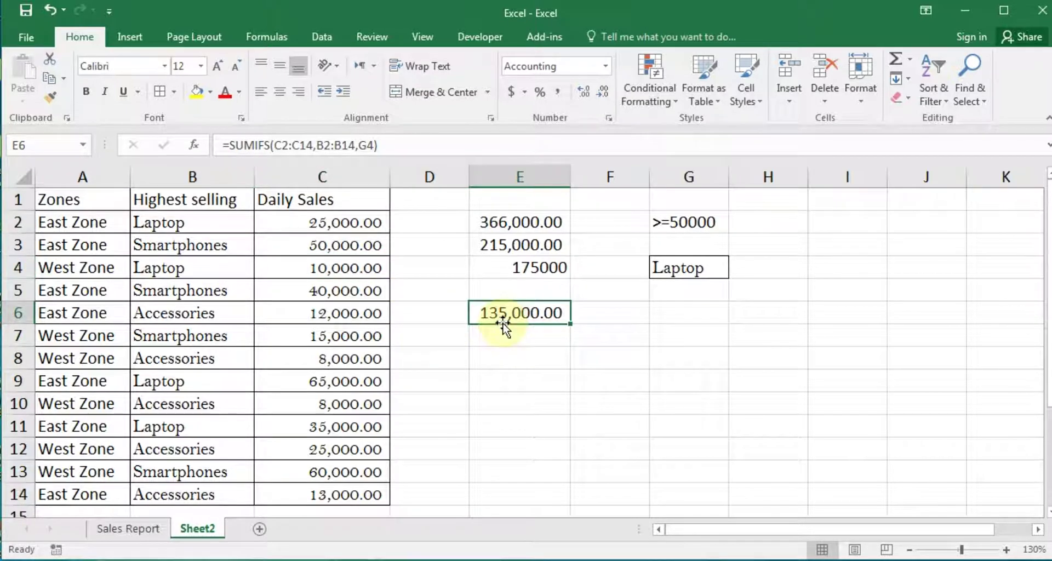
click(504, 342)
click(688, 371)
click(526, 315)
drag(499, 300, 533, 306)
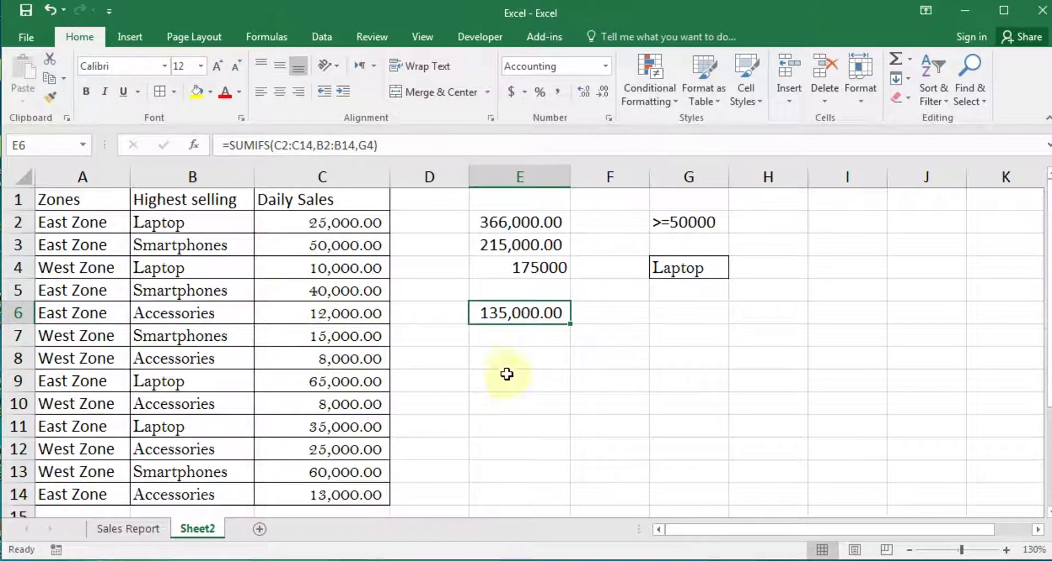
click(502, 353)
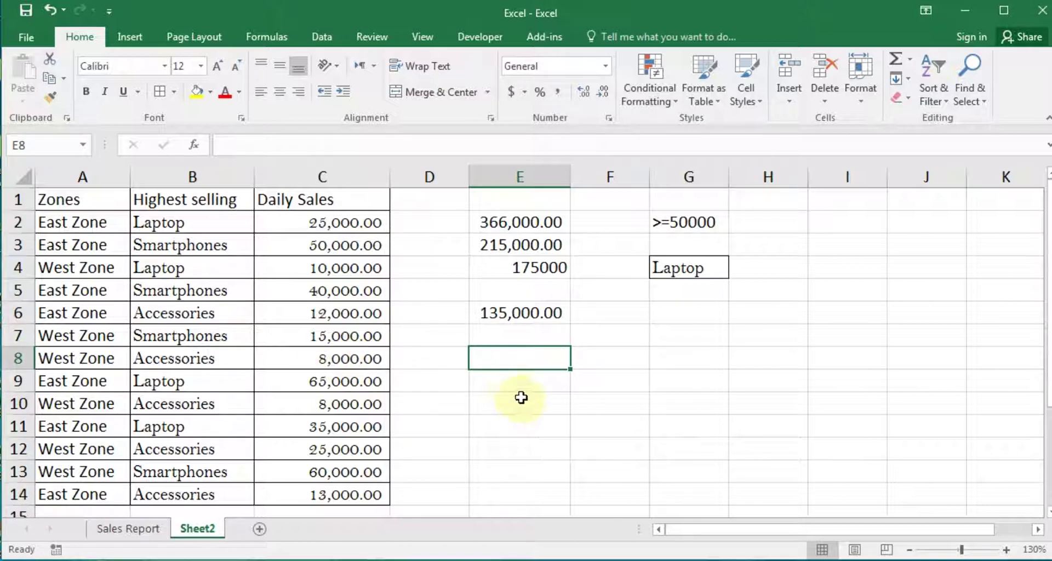
click(166, 337)
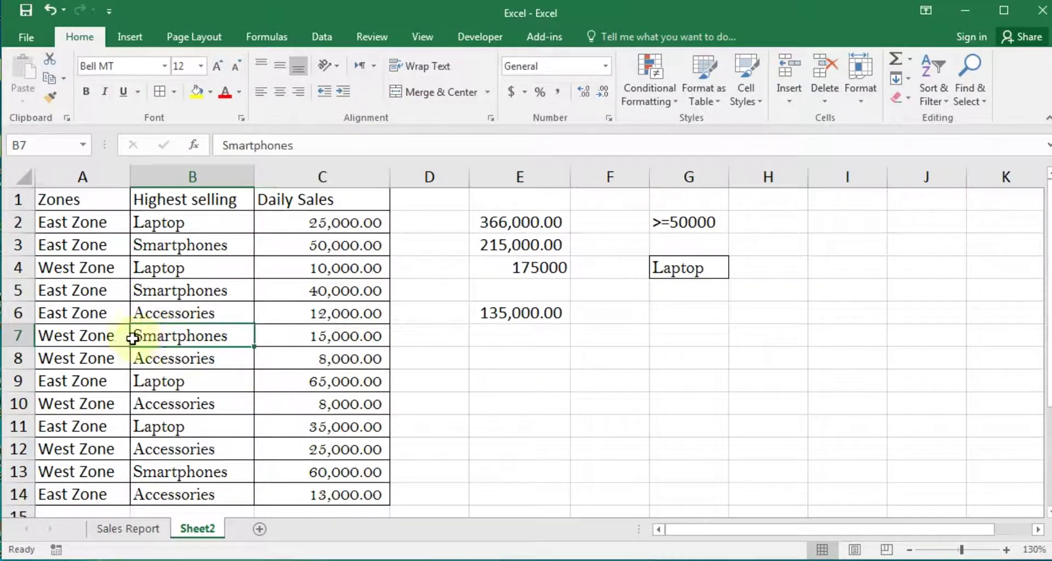
click(79, 337)
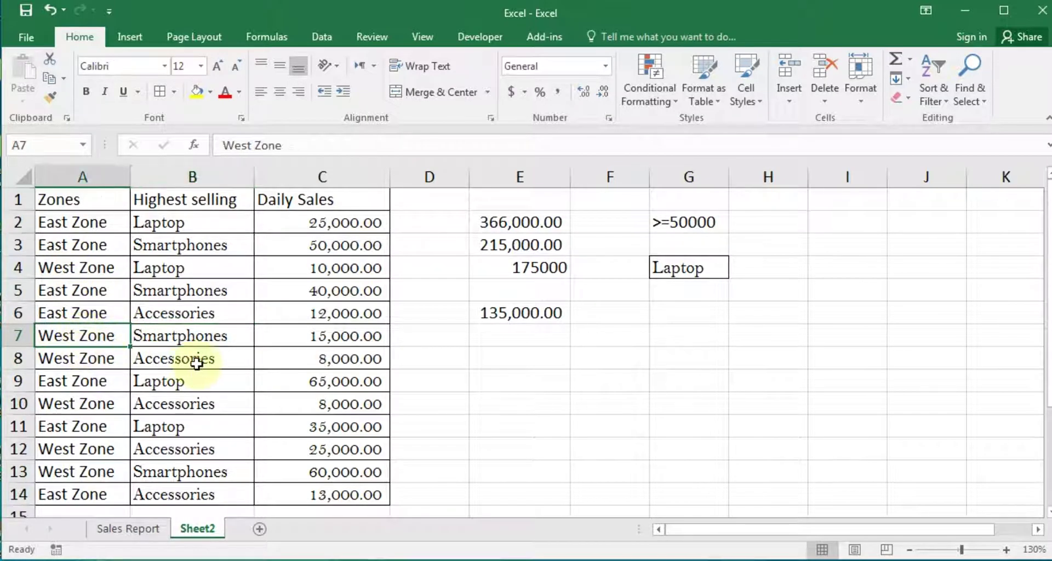
click(535, 364)
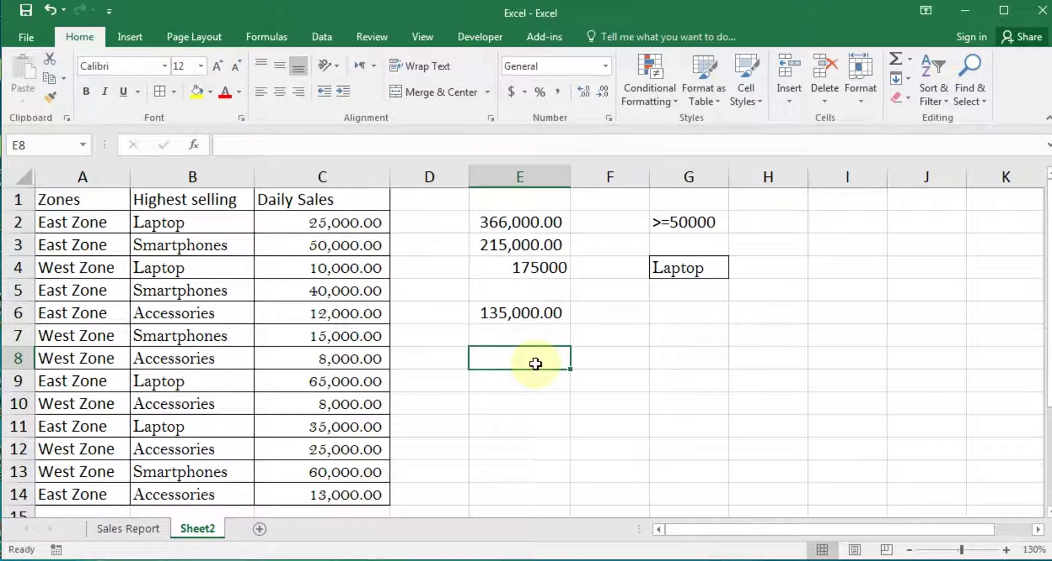
In cell E8, total the daily sales by product and zone with =SUMIFS(C2:C14,B2:B14,G4,A2:A14,H4)
text(=)
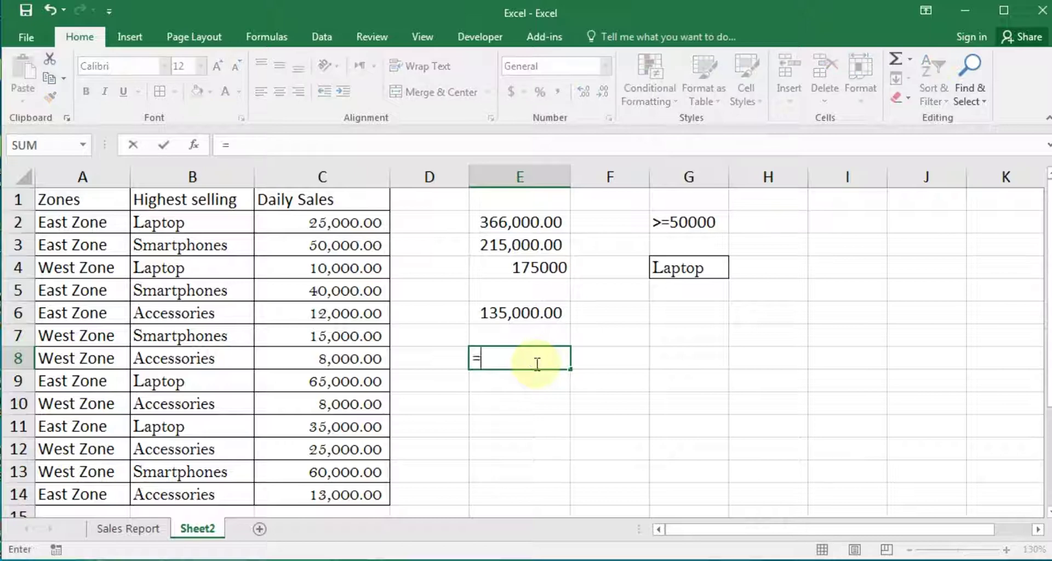
text(su)
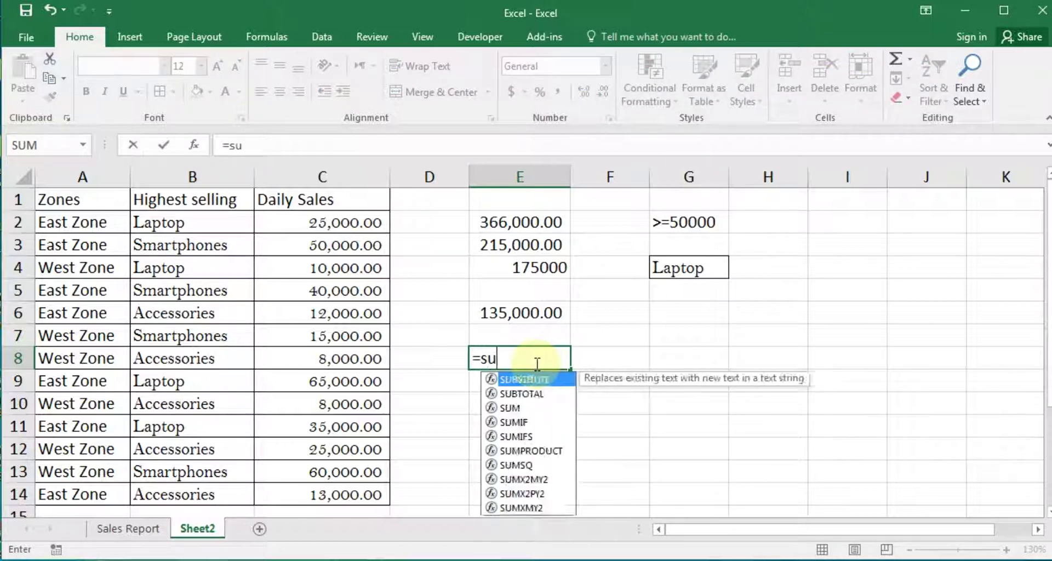
text(mifs)
key(Tab)
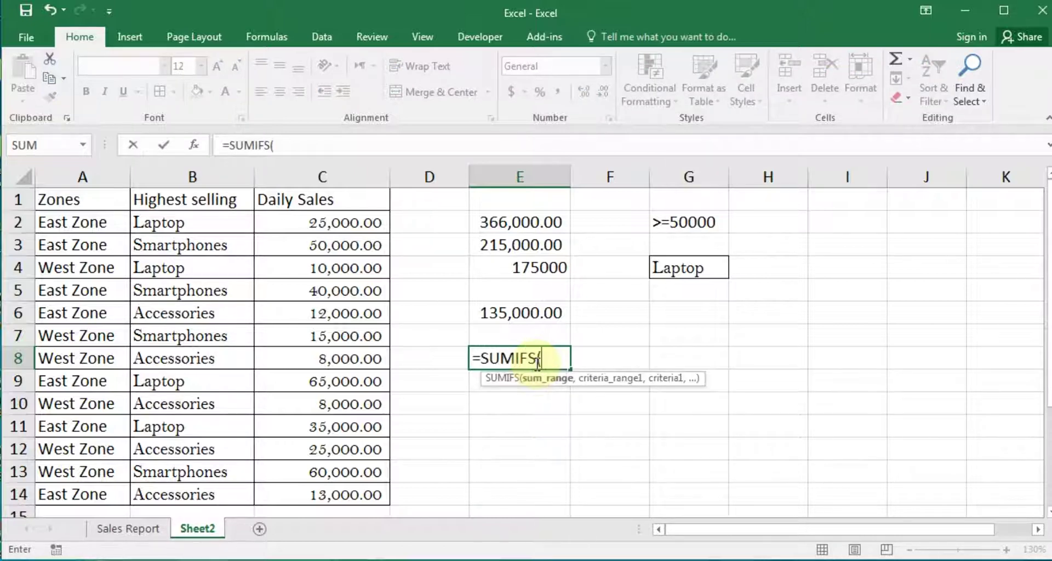
drag(352, 220, 352, 500)
text(,)
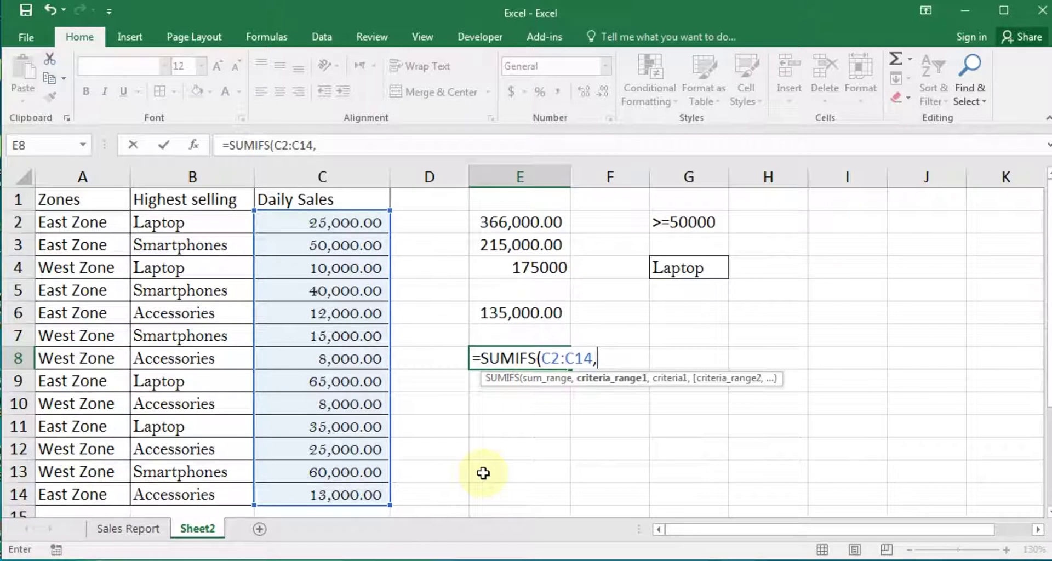
drag(189, 222, 196, 489)
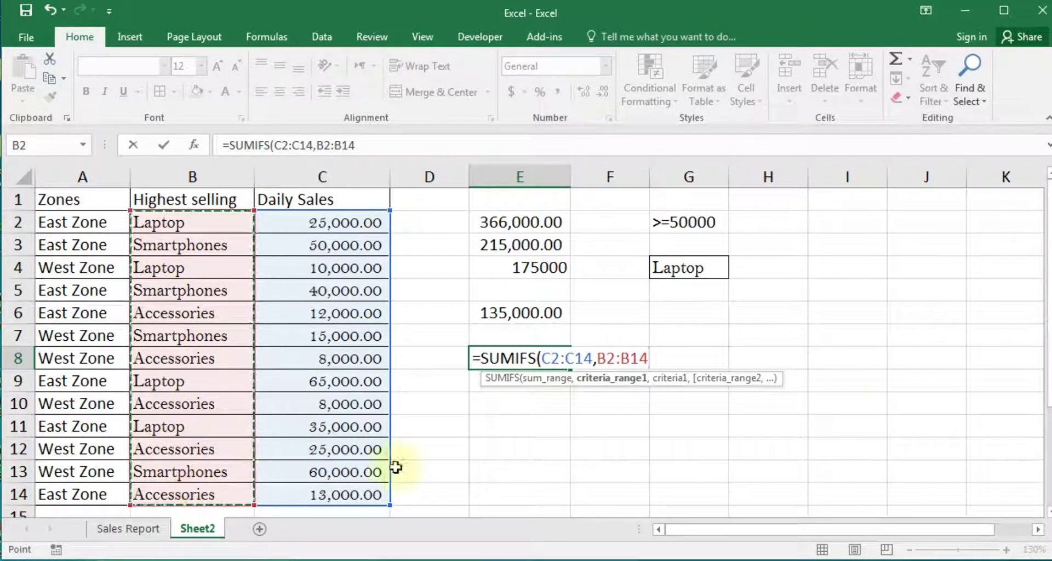
text(,)
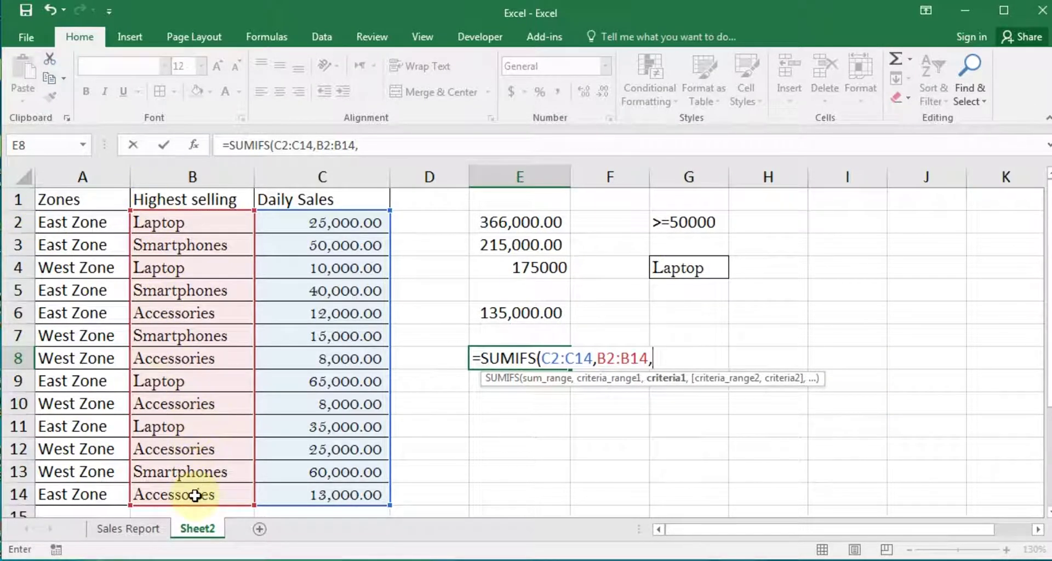
click(680, 267)
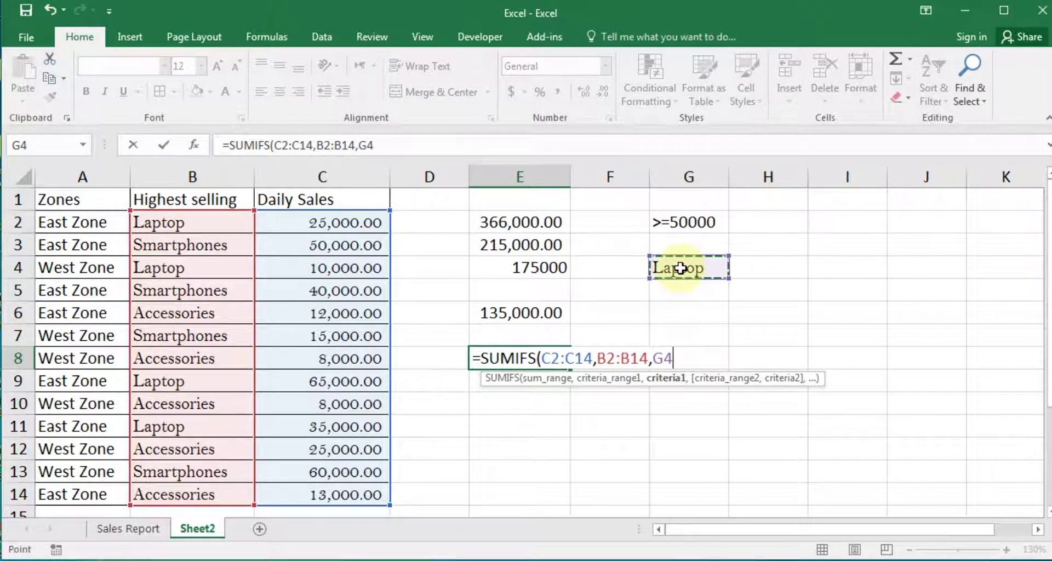
text(,)
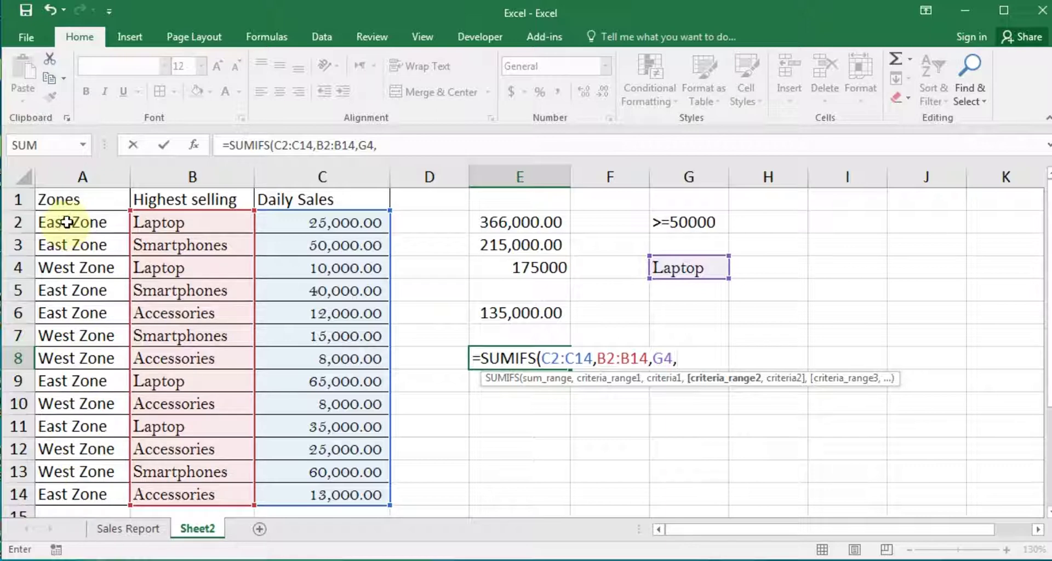
drag(67, 222, 95, 489)
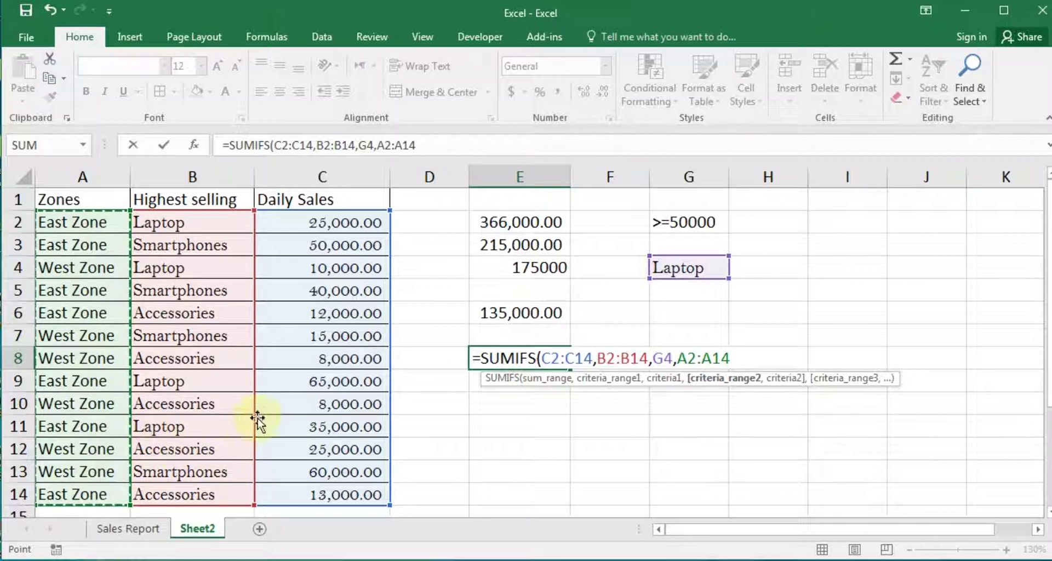
text(,)
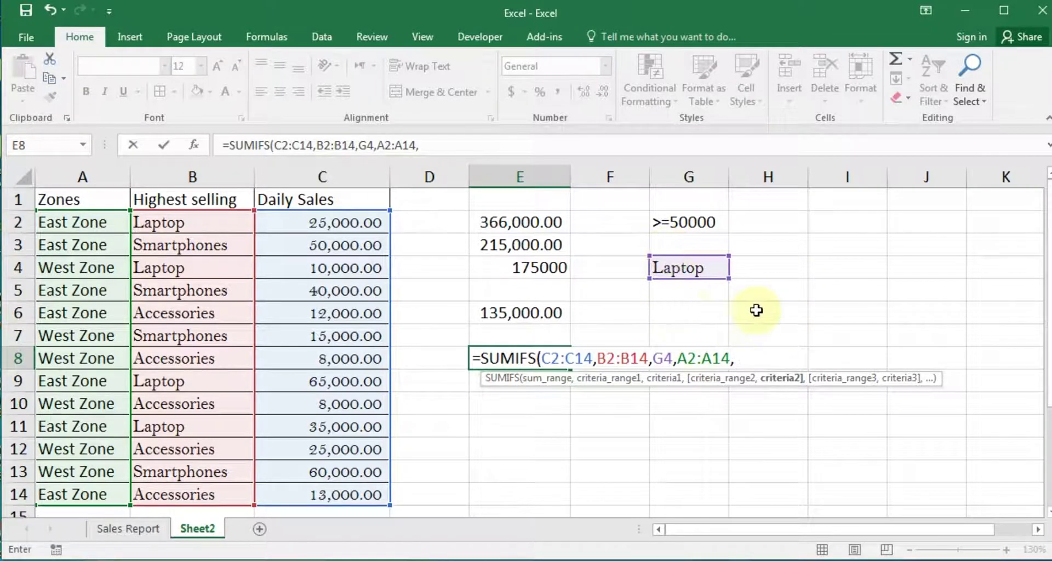
click(786, 268)
text())
key(Return)
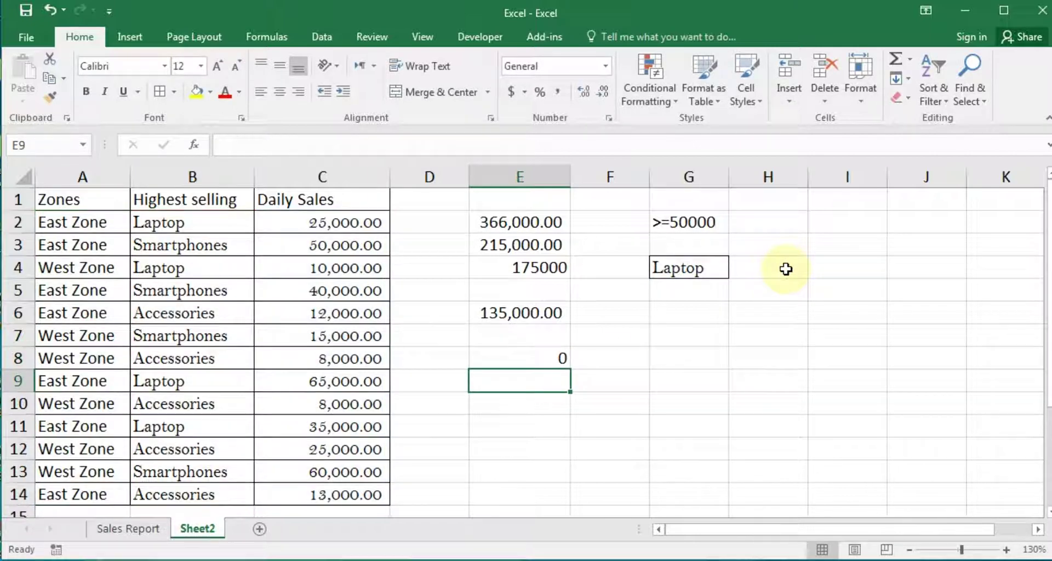
Copy the zone name West Zone from cell A4 into the criteria cell H4
click(786, 268)
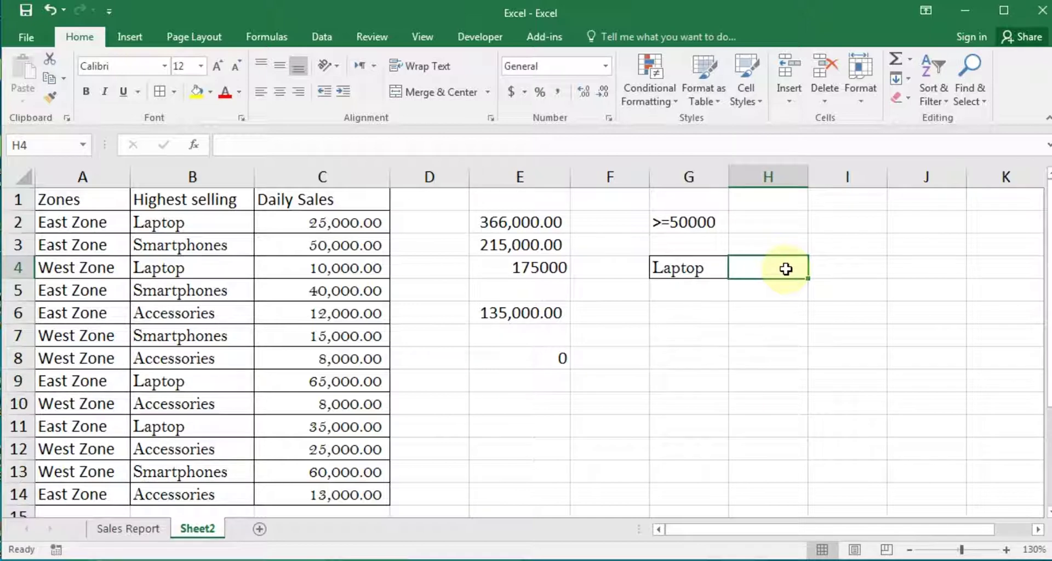
click(60, 266)
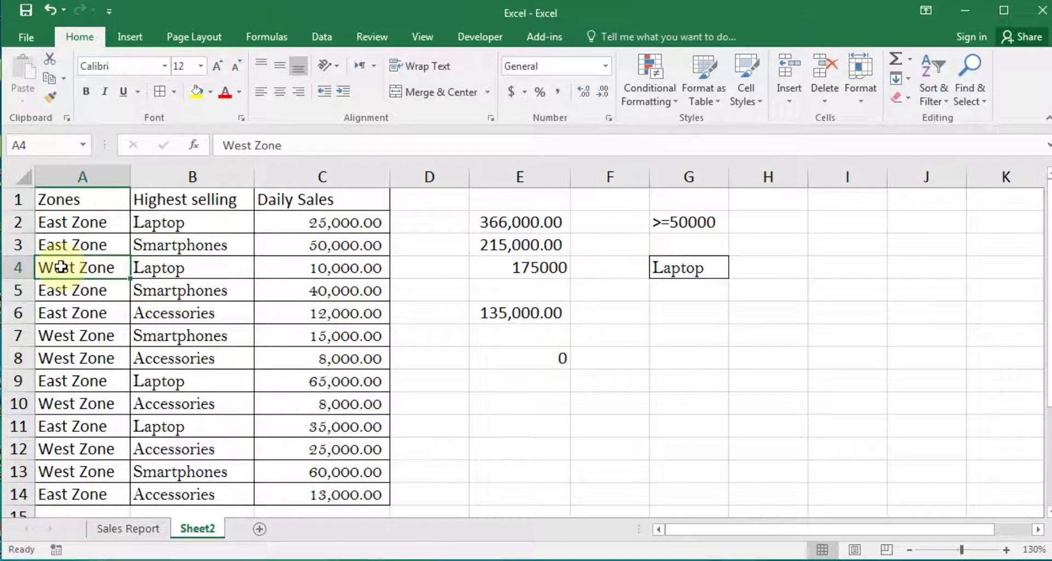
key(ctrl+c)
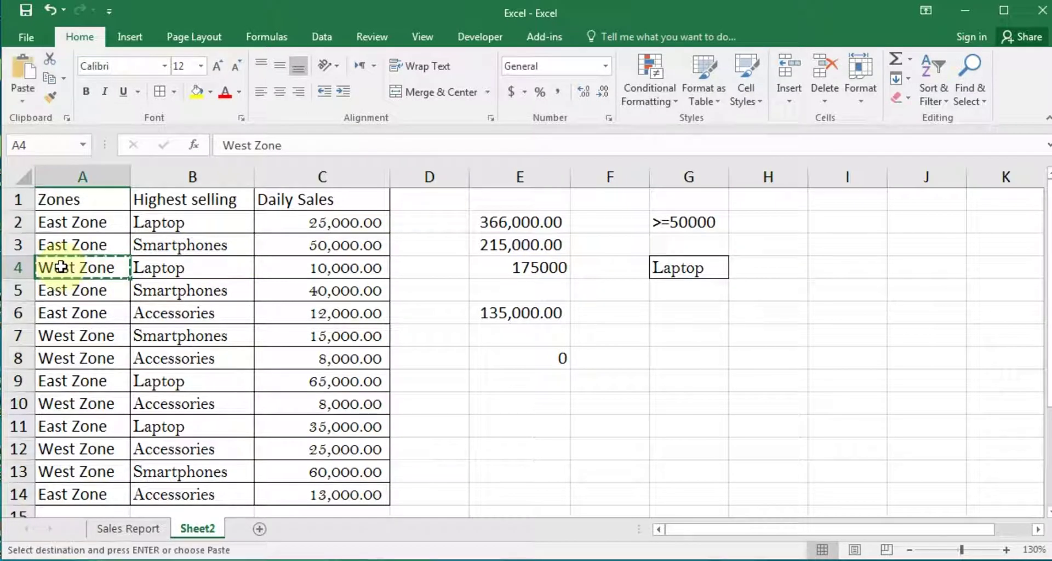
click(765, 268)
key(Return)
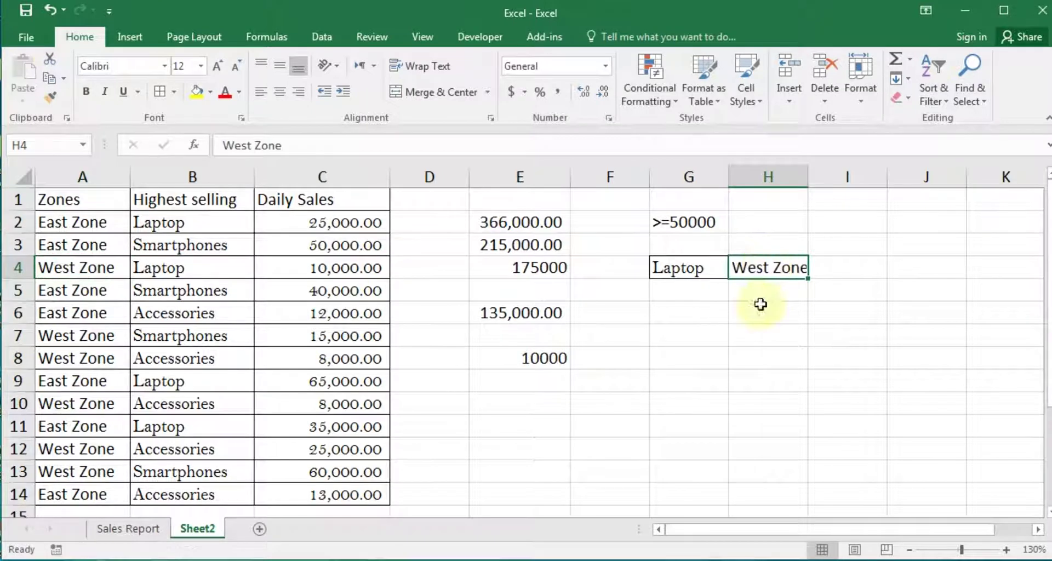
Apply the comma number style to the SUMIFS total in cell E8 and widen column H to fit its zone name
click(541, 366)
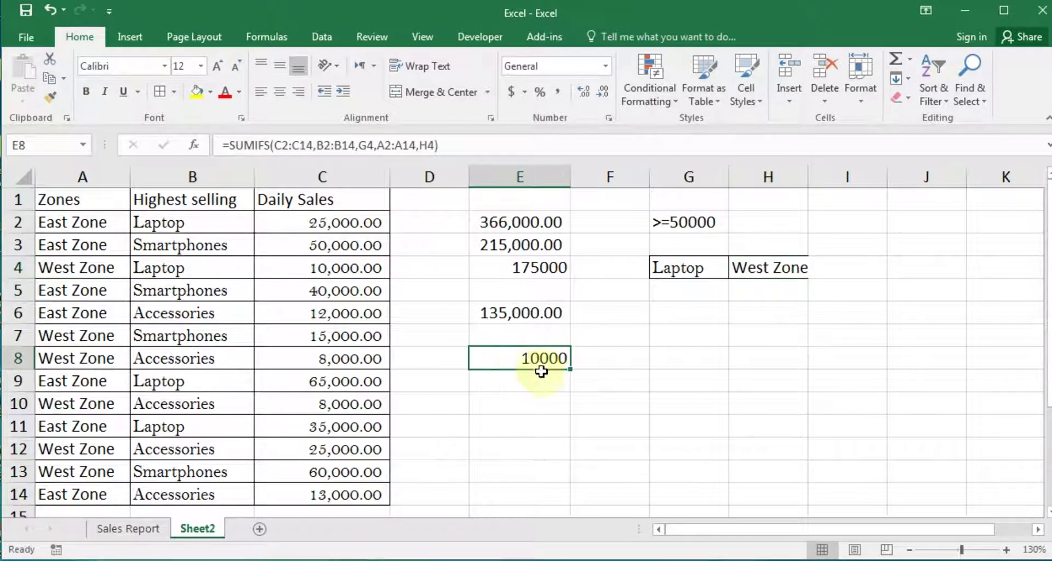
click(558, 93)
drag(808, 172, 848, 171)
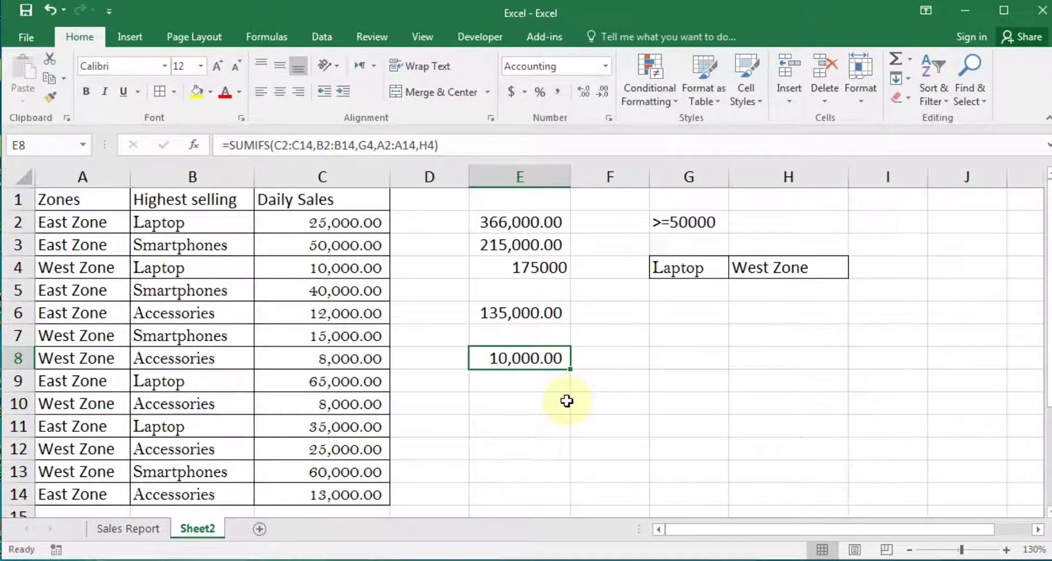
Check the SUMIFS total in cell E8 against the zone criterion in H4 and the West Zone entry in A4
click(714, 356)
click(526, 356)
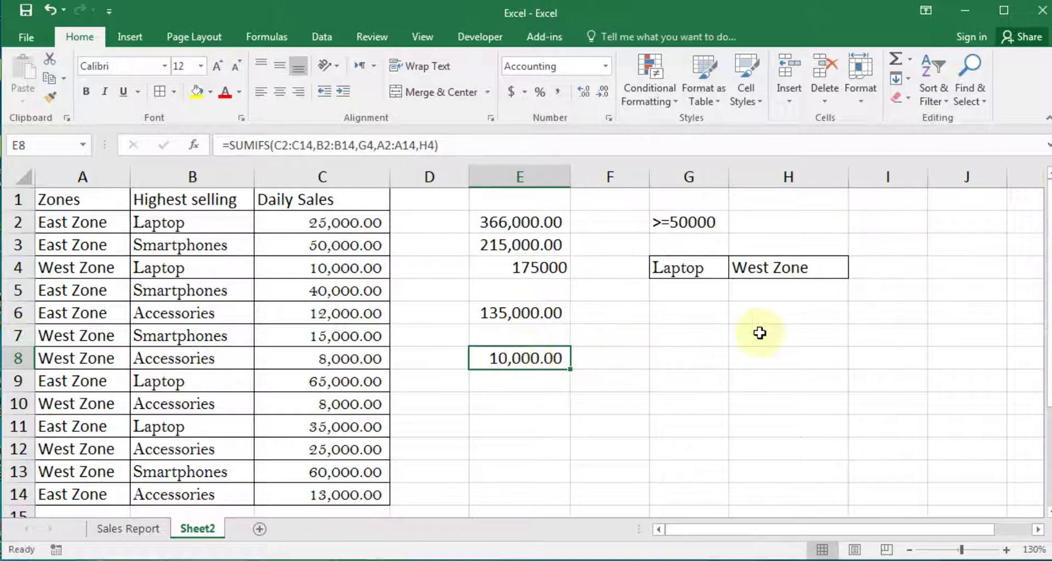
click(767, 269)
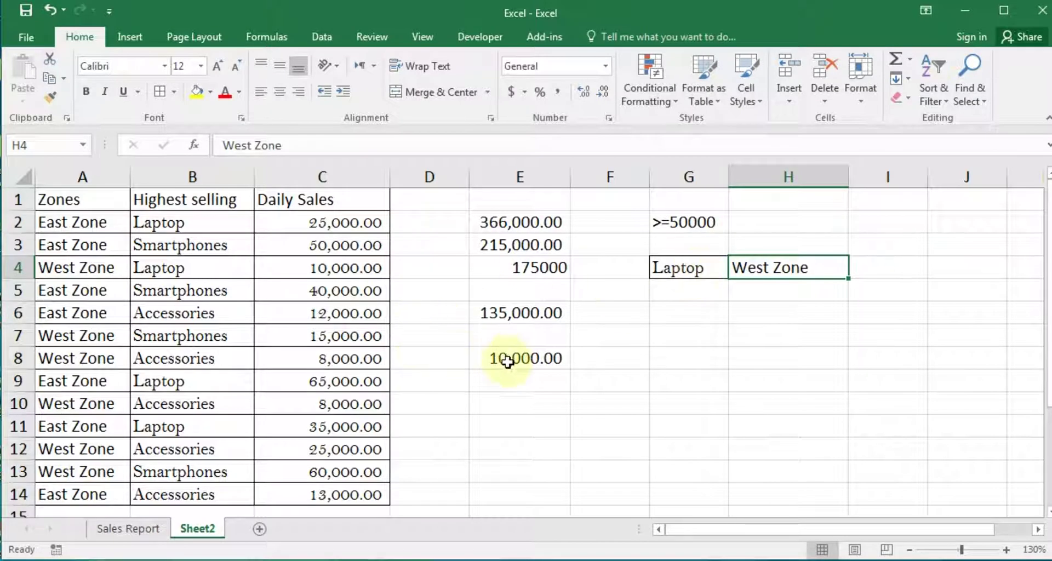
click(480, 359)
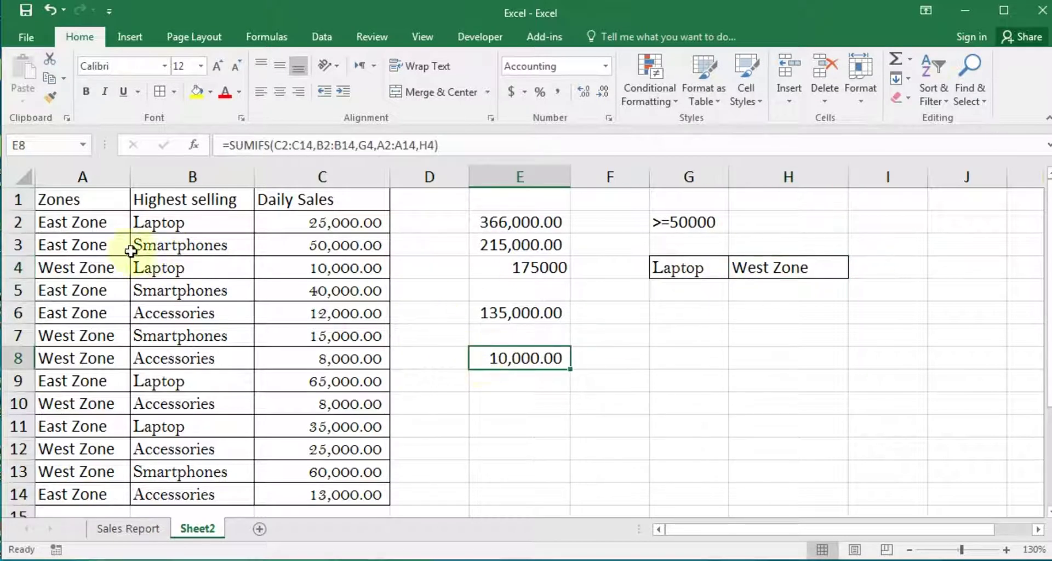
click(87, 268)
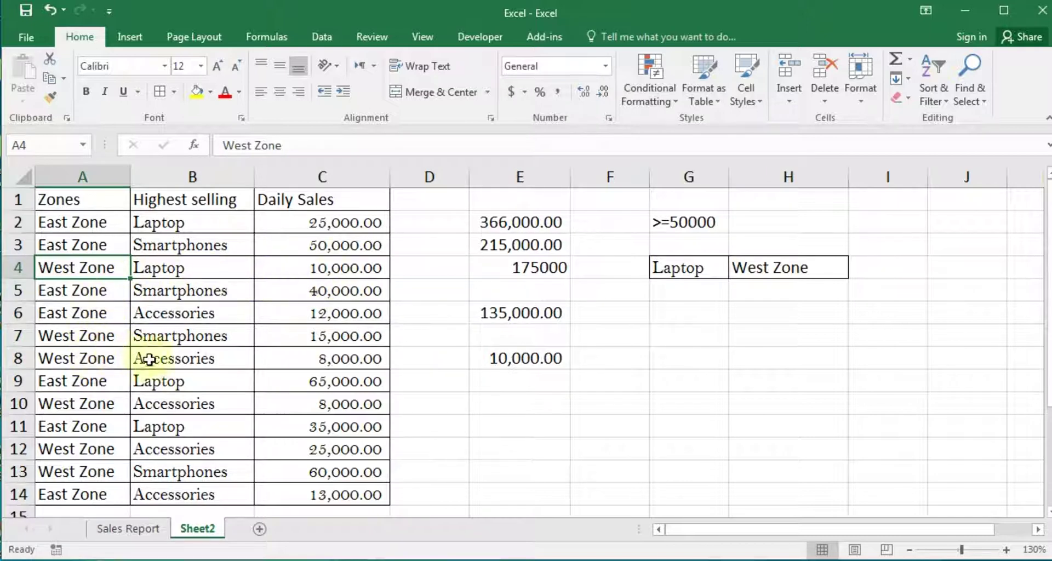
Replace the product in cell B8 with Laptop copied from B4, and check the SUMIFS total in E8
click(179, 270)
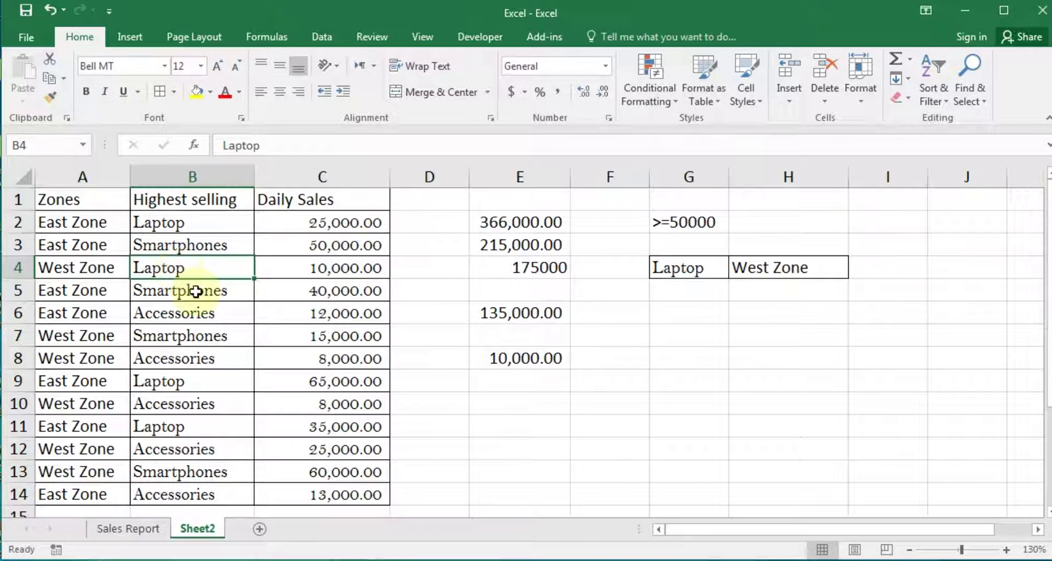
click(165, 360)
key(ctrl+v)
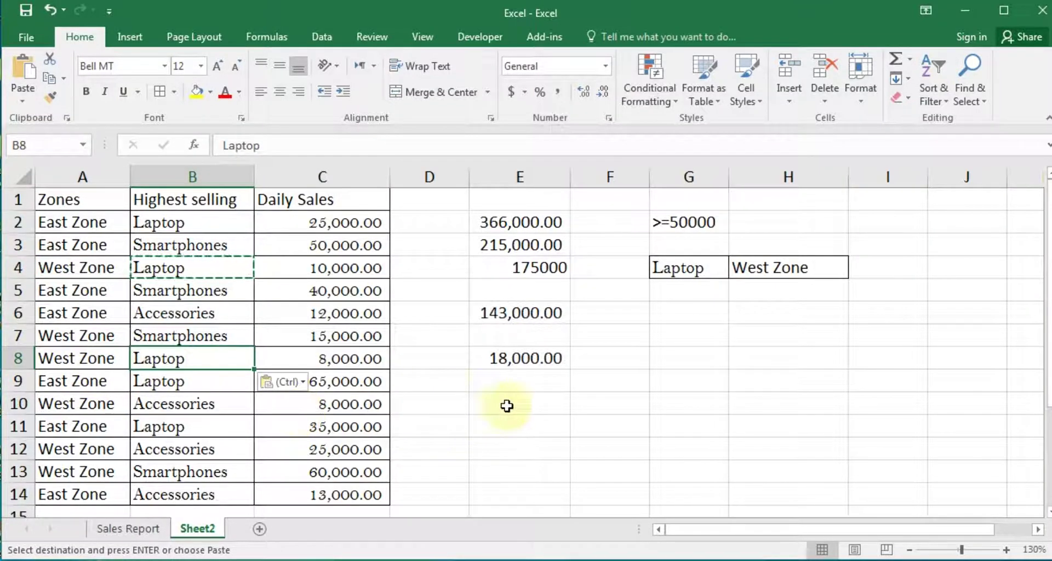
click(500, 354)
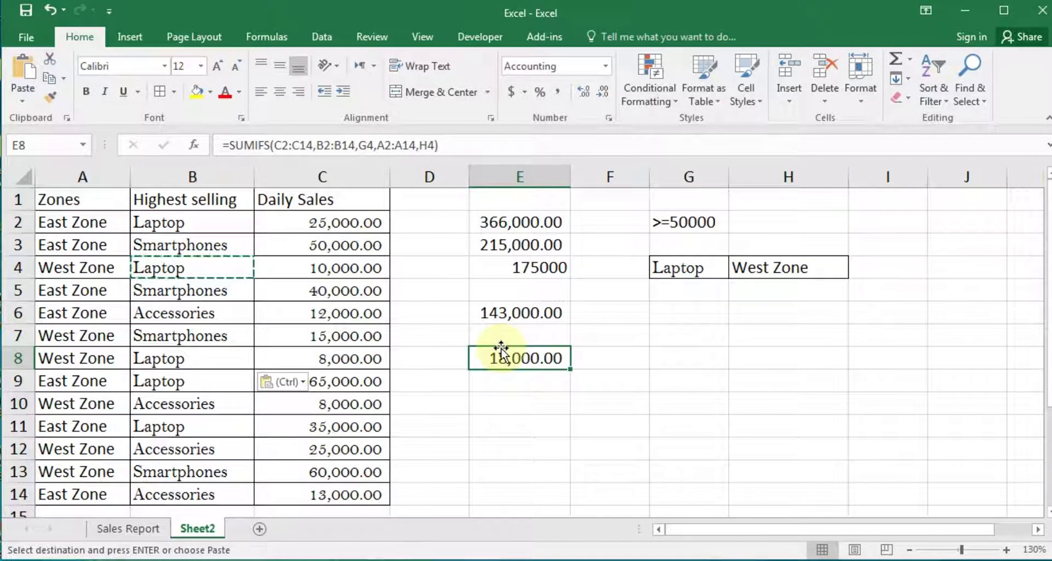
click(571, 424)
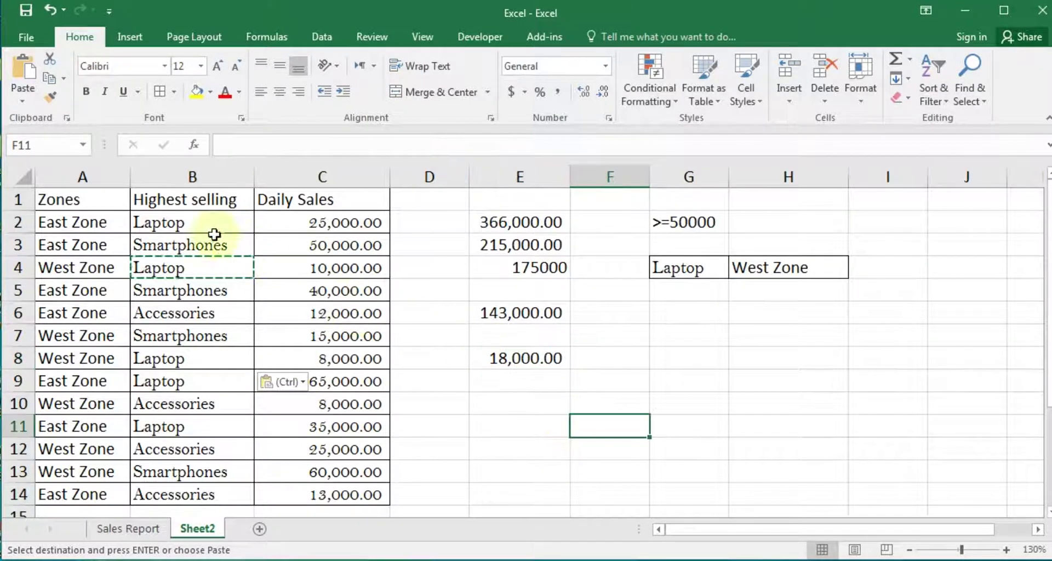
key(Escape)
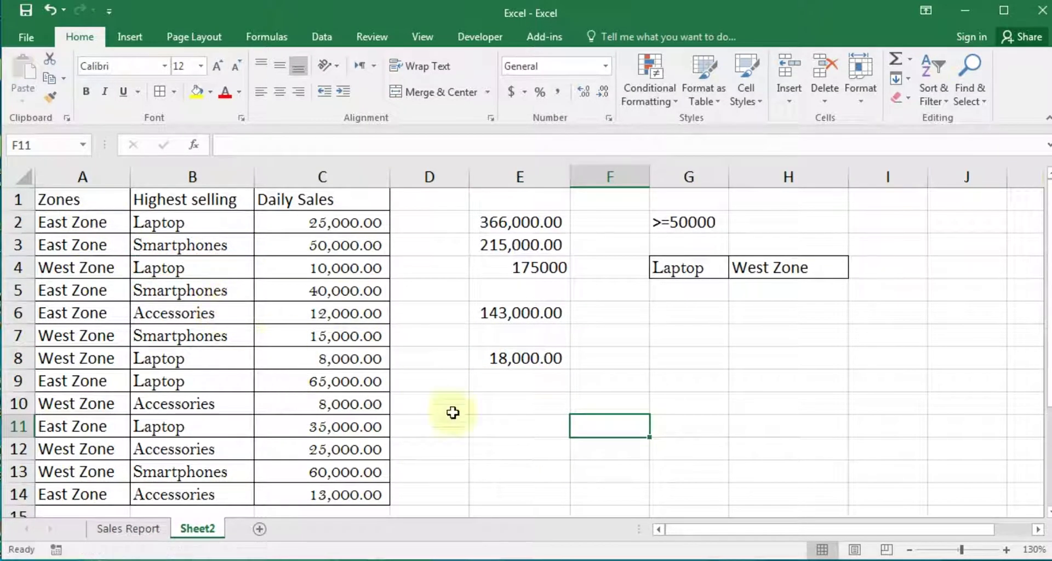
Examine the two-criteria SUMIFS formula in cell E8 against the product entries in column B and the zone entries in column A
click(639, 340)
drag(75, 198, 769, 487)
click(539, 382)
click(531, 361)
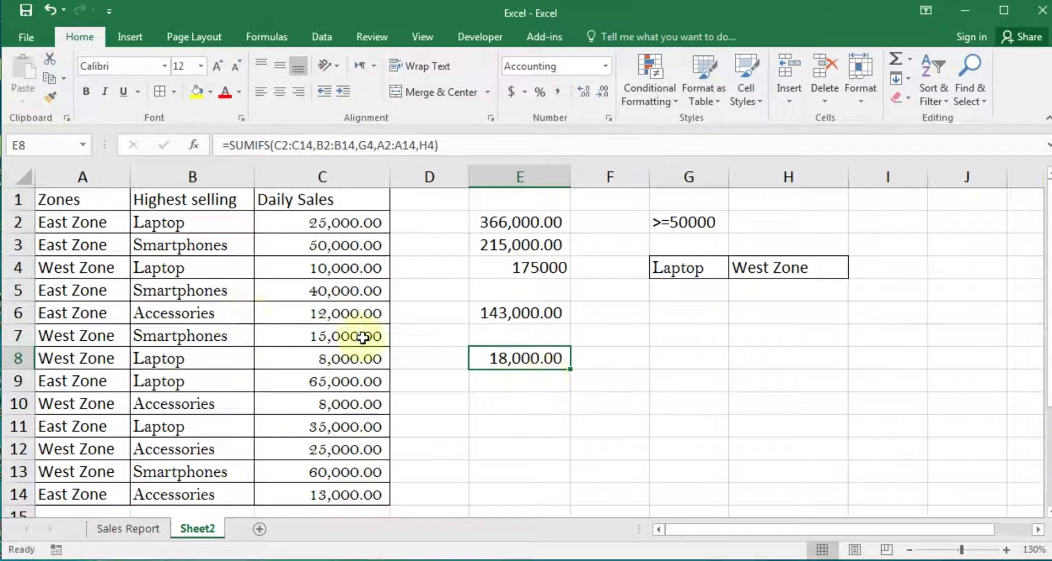
drag(176, 219, 192, 474)
drag(79, 221, 99, 472)
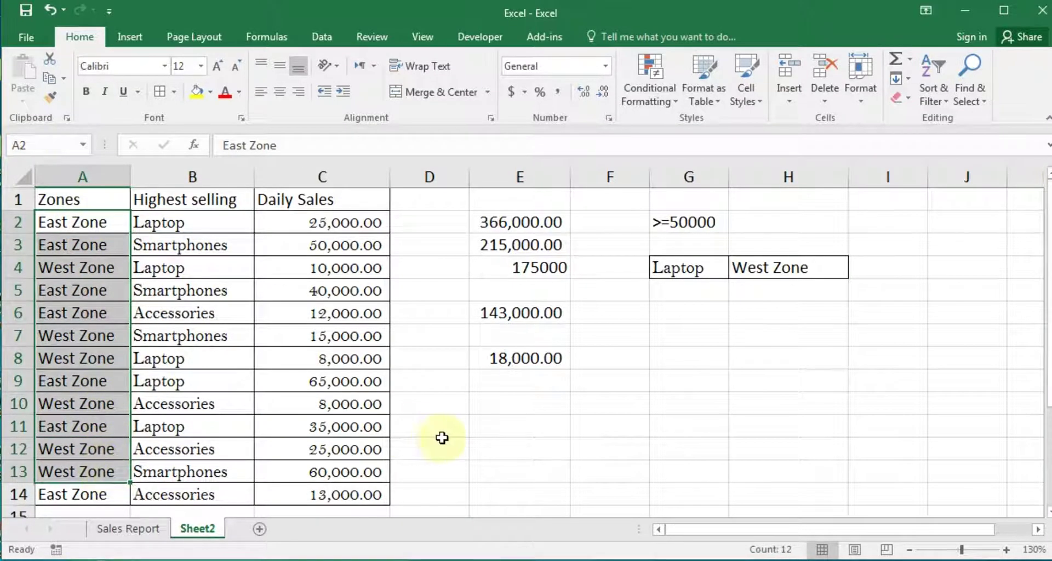
click(527, 362)
click(523, 424)
click(740, 378)
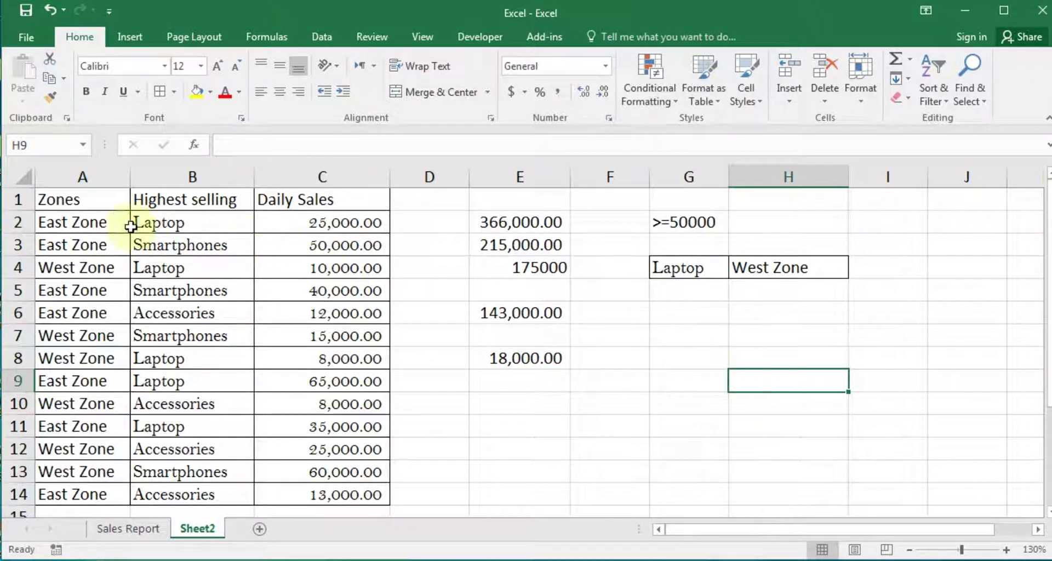
drag(69, 203, 865, 480)
click(628, 382)
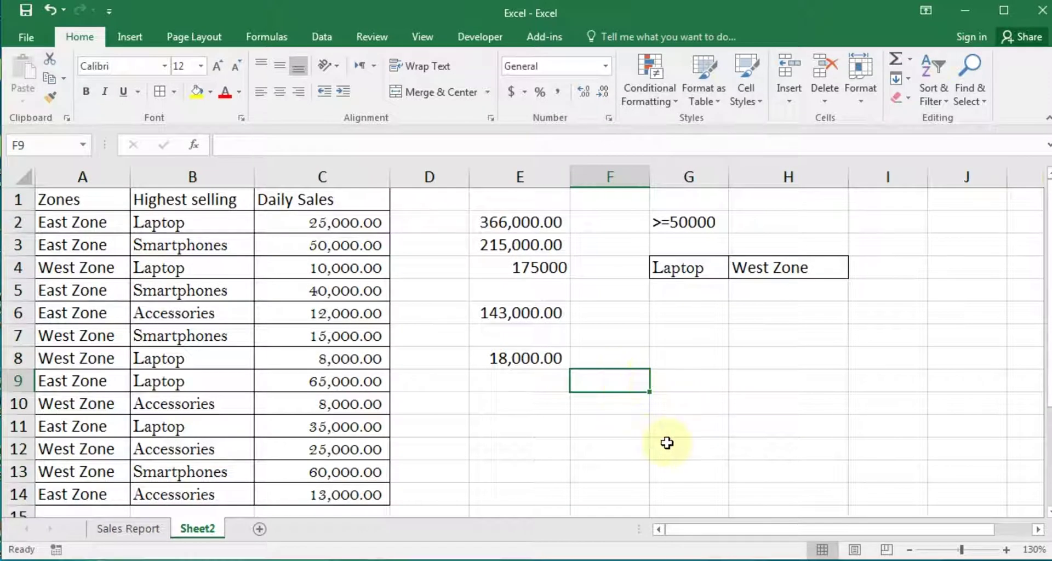
click(568, 435)
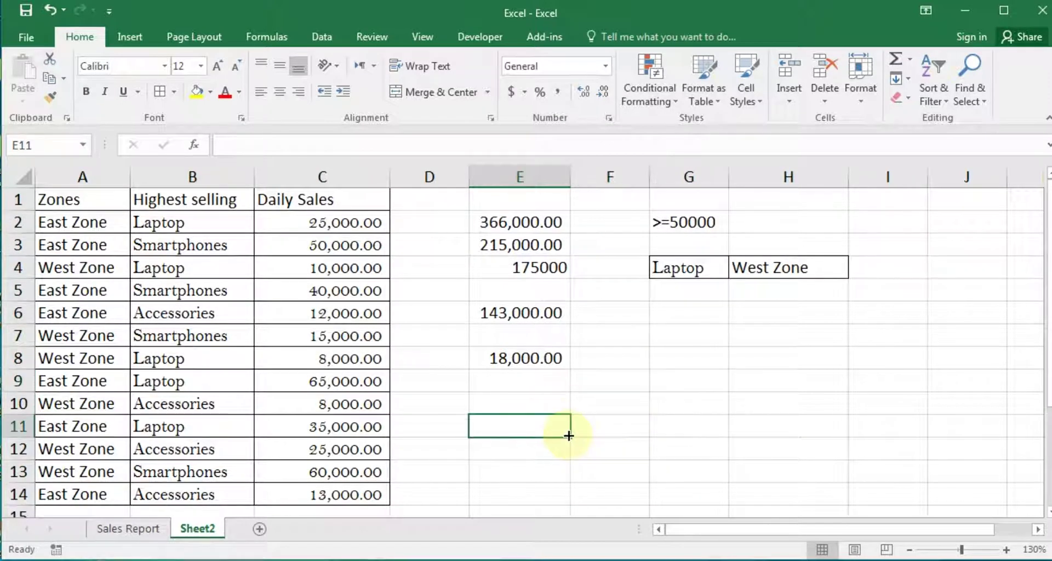
click(598, 358)
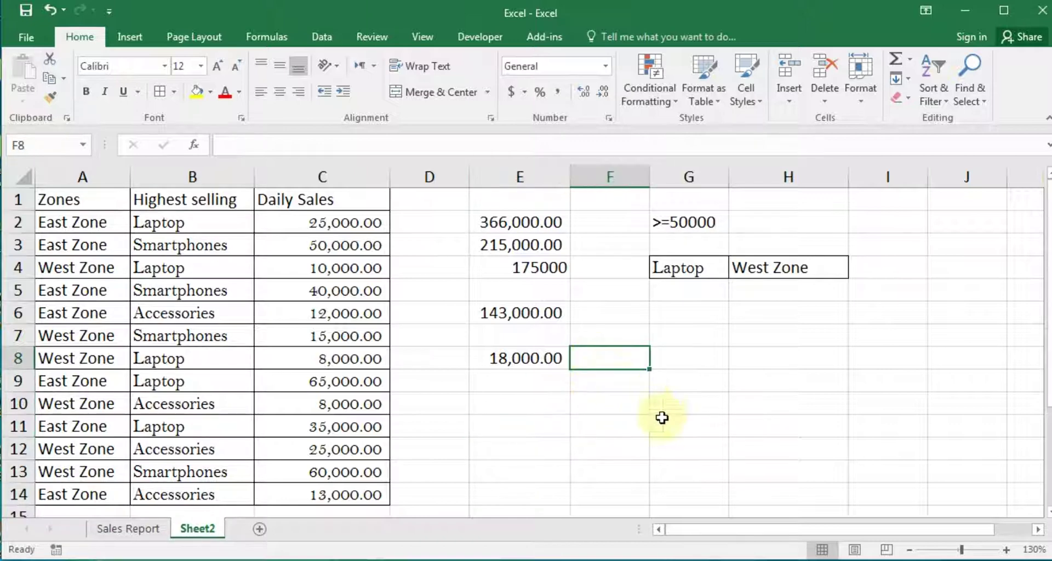
click(595, 417)
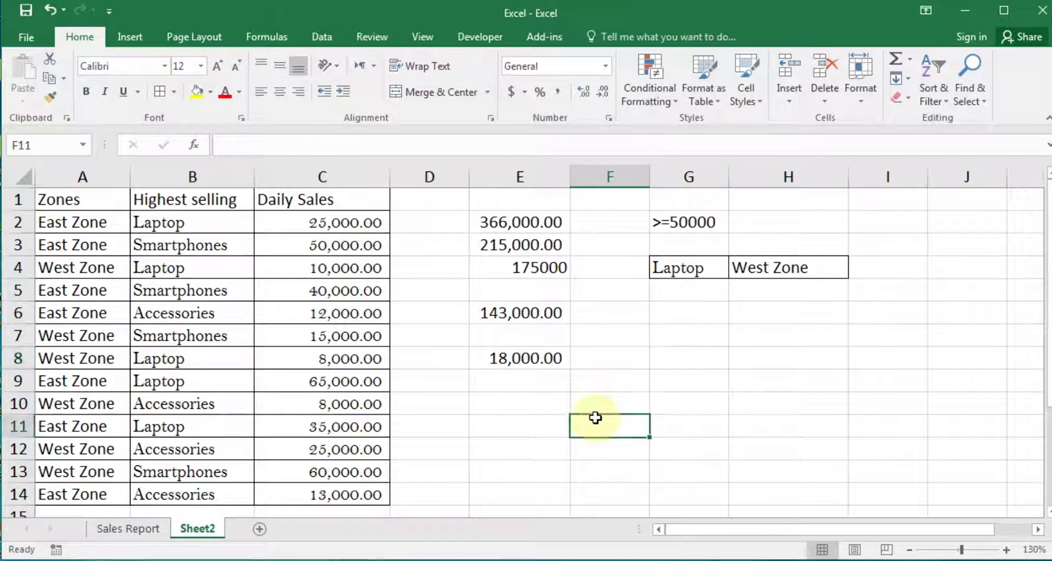
click(425, 309)
drag(91, 200, 874, 484)
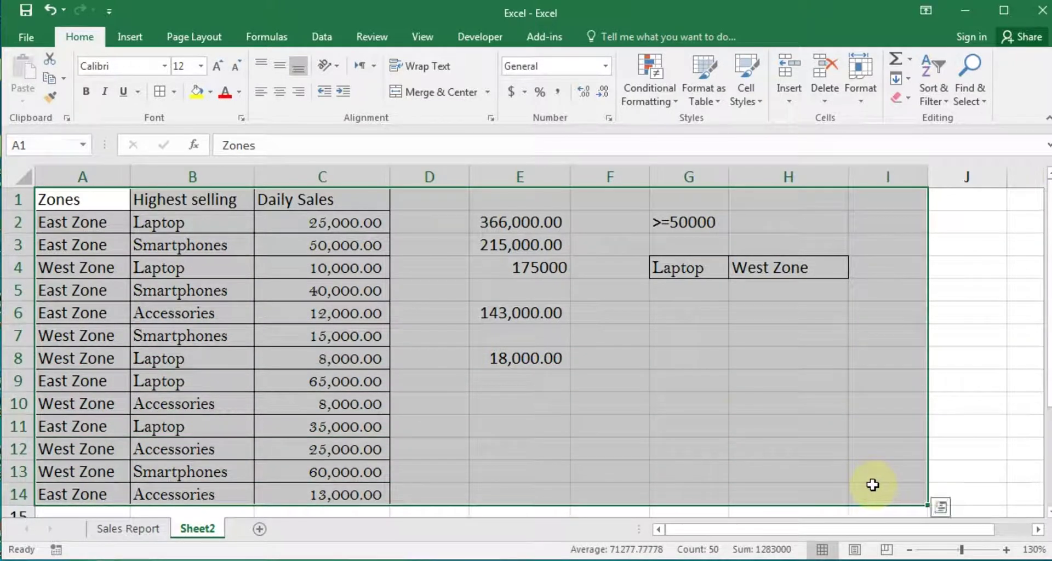
click(731, 371)
drag(490, 448, 483, 436)
click(440, 340)
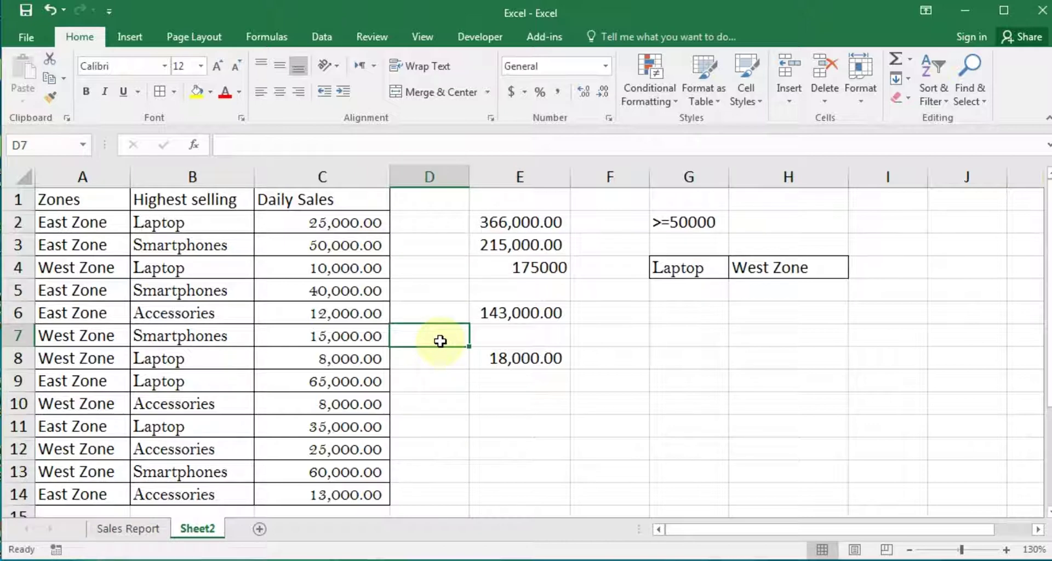
click(615, 332)
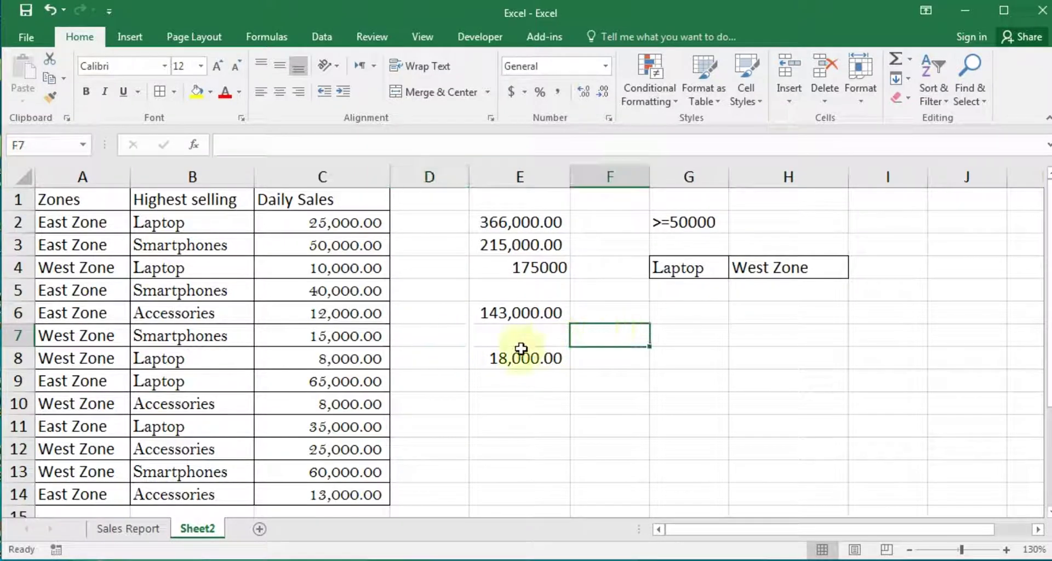
drag(436, 338, 742, 336)
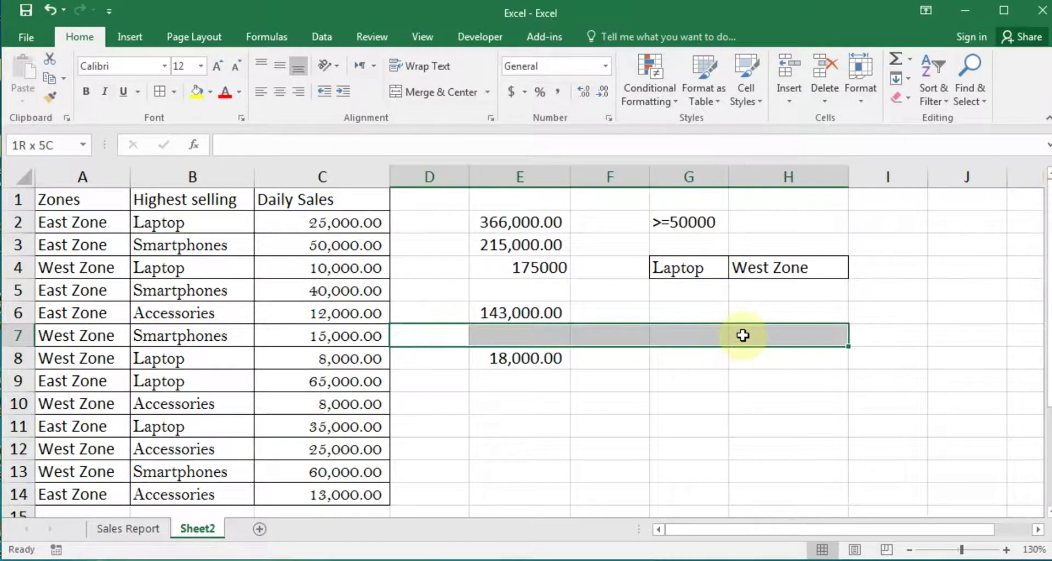
click(519, 425)
drag(446, 284, 696, 302)
click(585, 411)
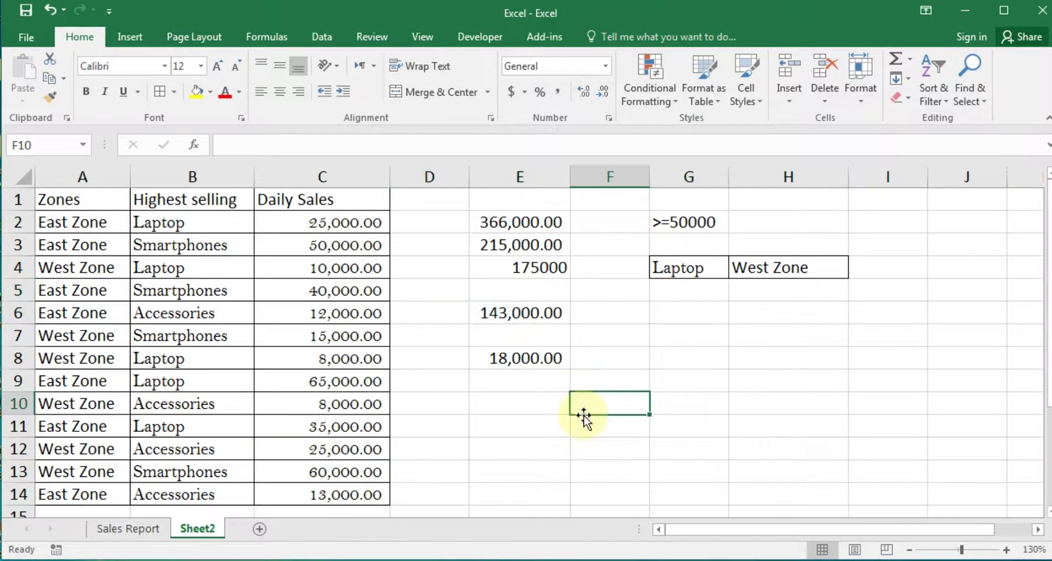